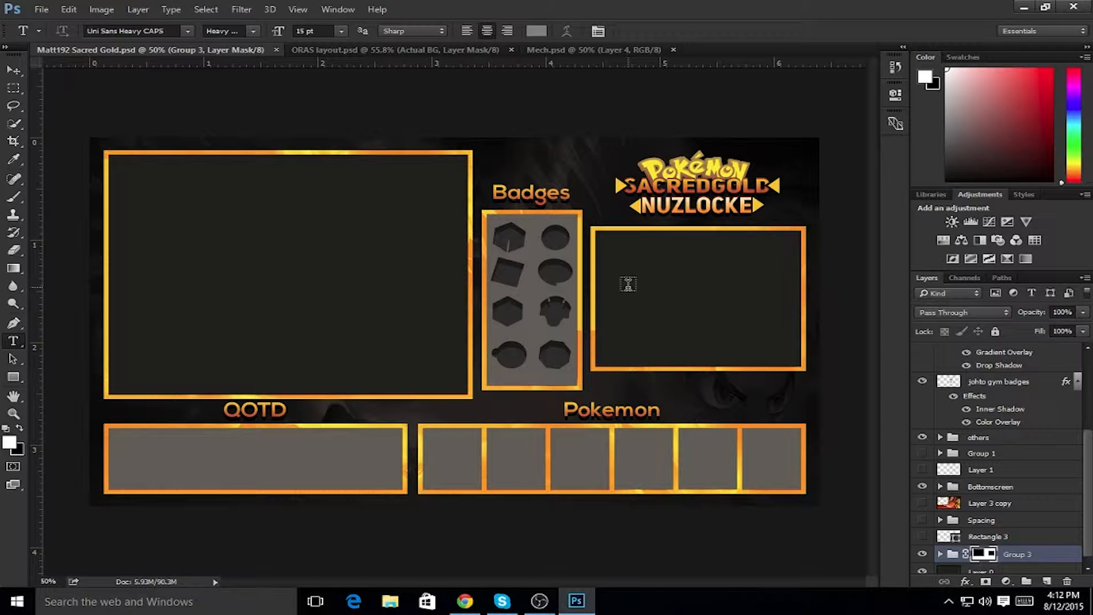
Compare the Matt192 Sacred Gold layout with the ORAS layout, including a close look at the spacing between the ORAS frames
key(ctrl+0)
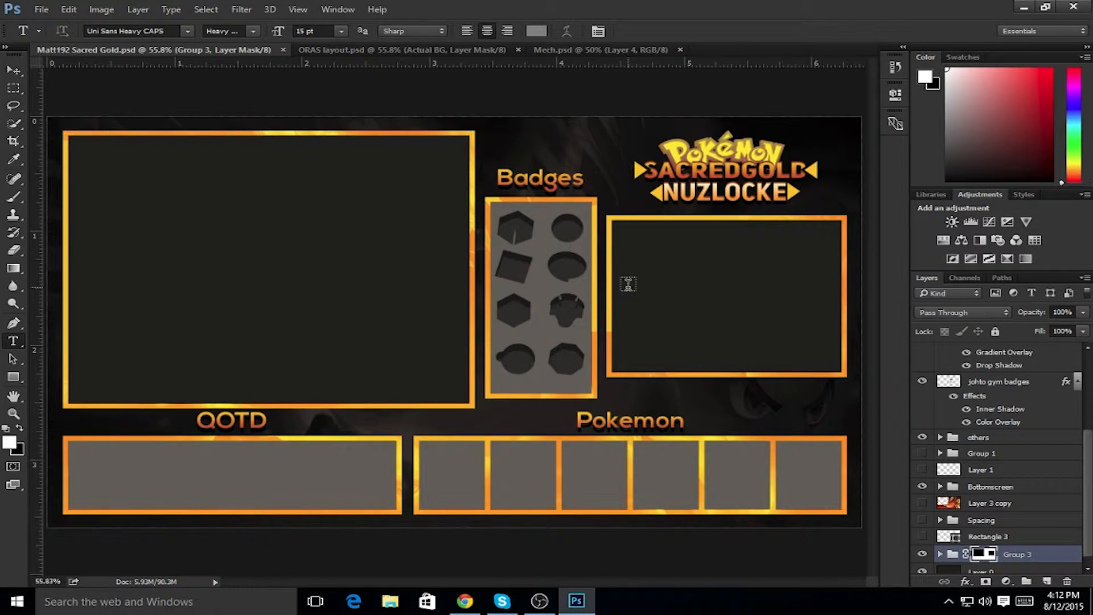
scroll(1002, 484, down, 1)
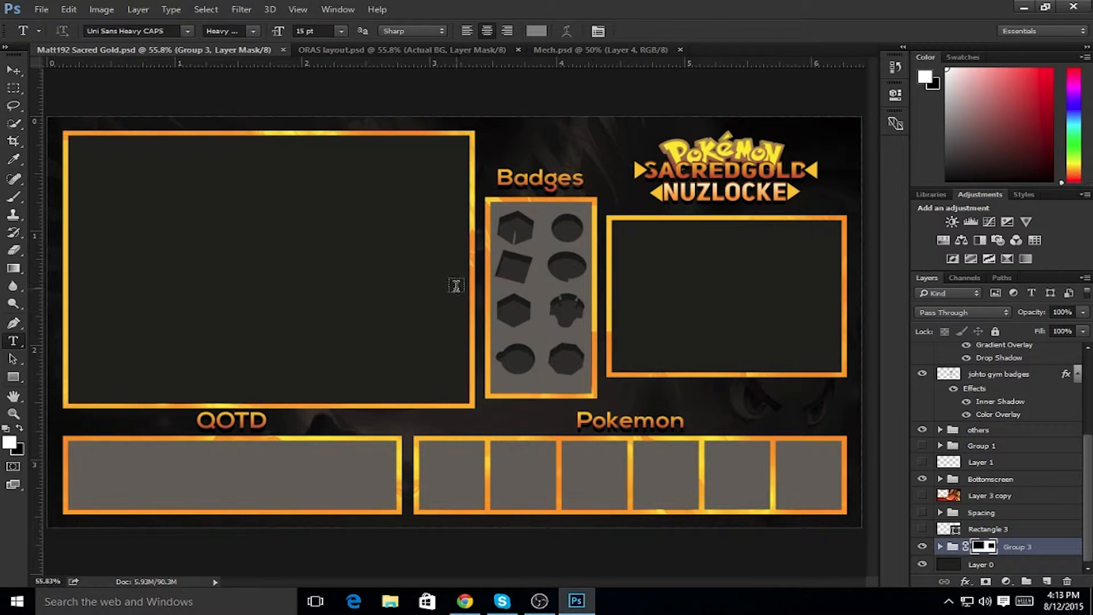
click(375, 51)
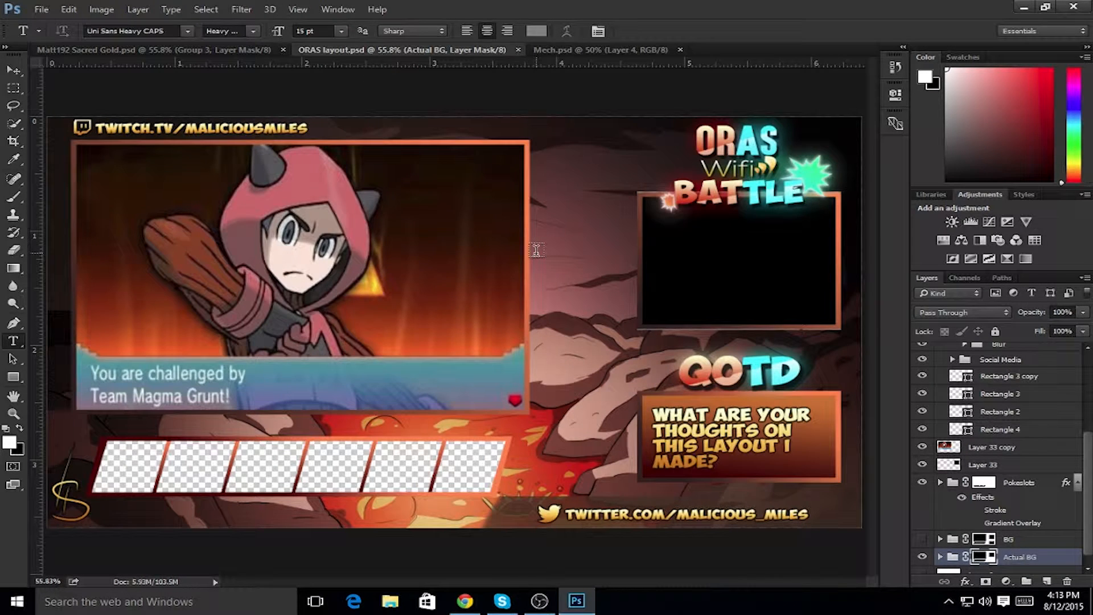
click(202, 50)
click(354, 49)
click(231, 50)
click(353, 50)
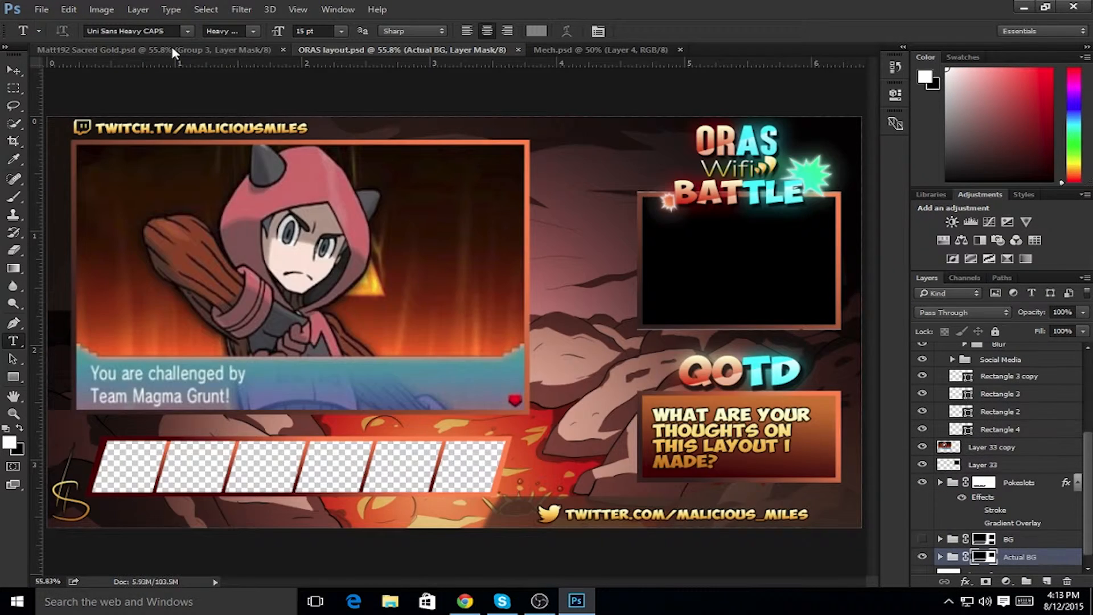
click(245, 50)
click(331, 50)
click(212, 49)
click(342, 50)
click(253, 50)
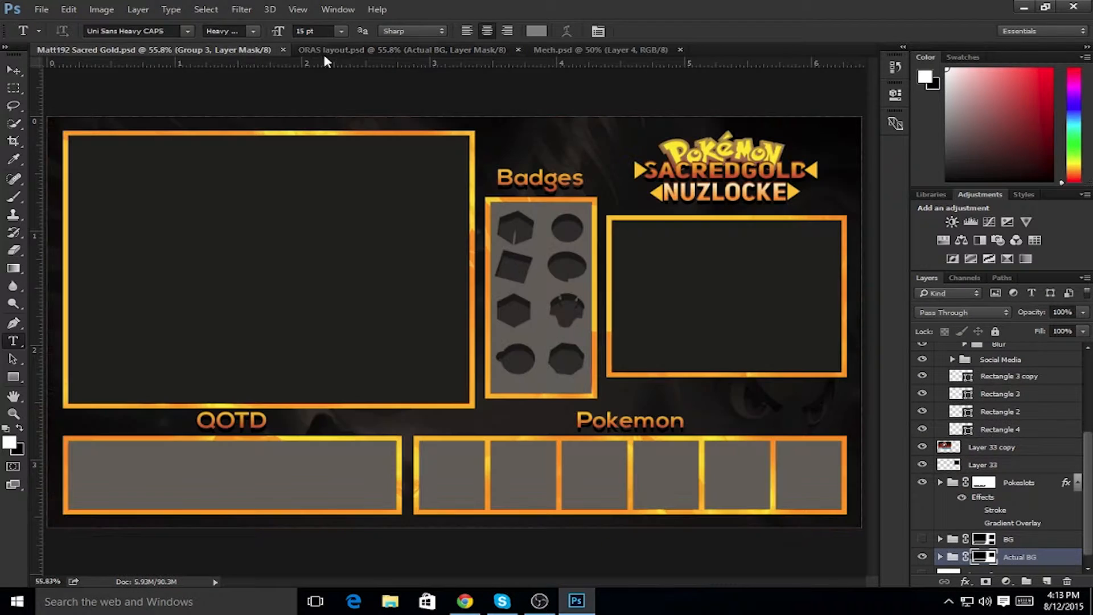
click(345, 51)
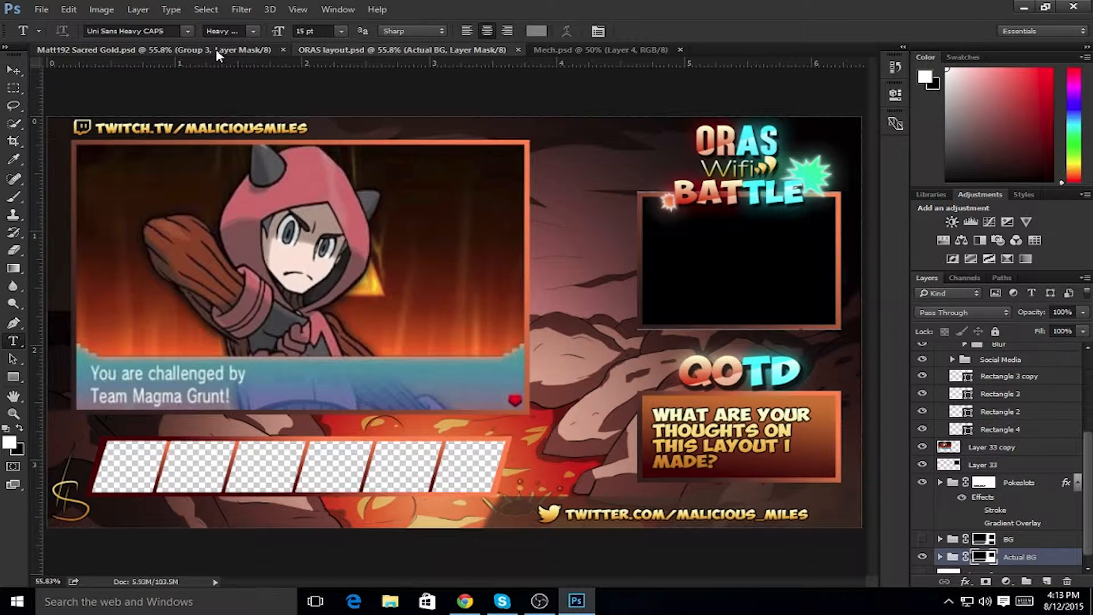
click(217, 49)
click(314, 53)
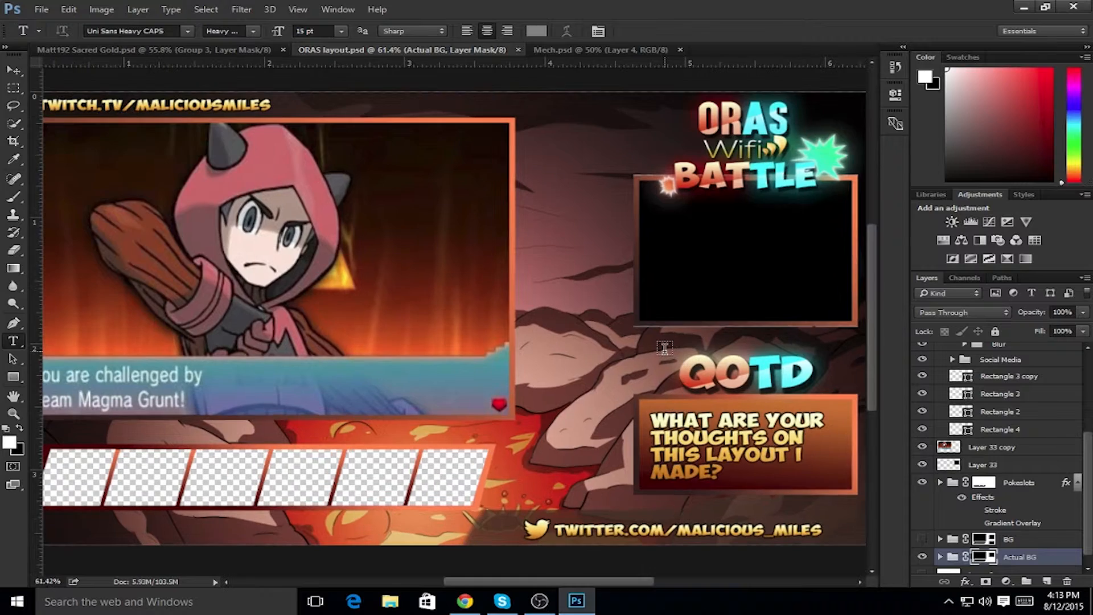
scroll(664, 347, up, 3)
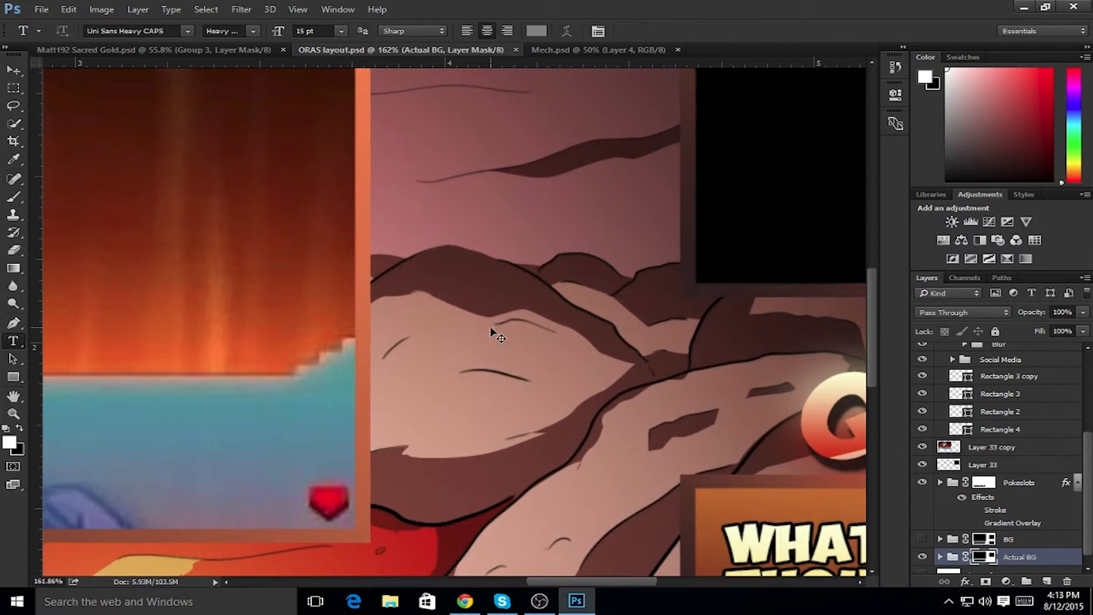
scroll(490, 324, down, 4)
click(148, 51)
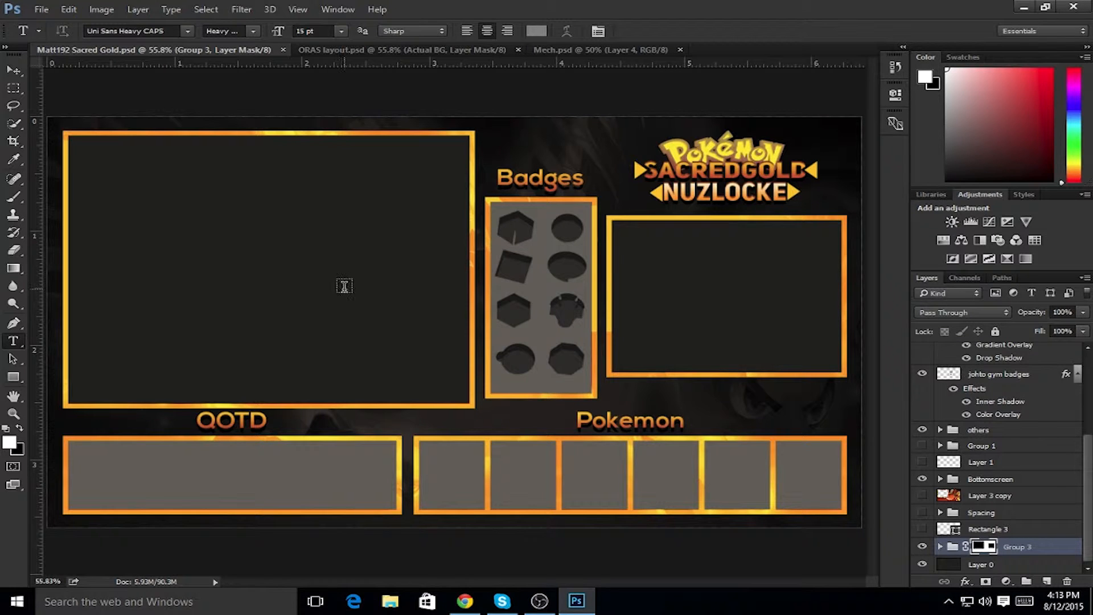
Hide every layer and group of the Sacred Gold layout except the plain background, Layer 0
drag(922, 547, 923, 376)
scroll(925, 410, up, 3)
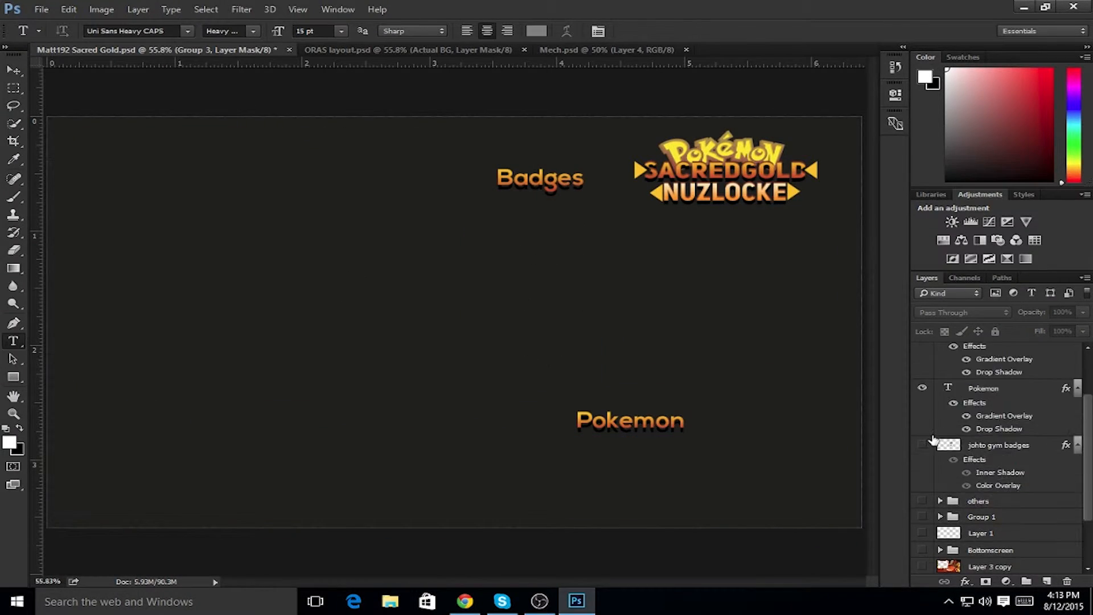
click(922, 459)
click(923, 403)
click(923, 368)
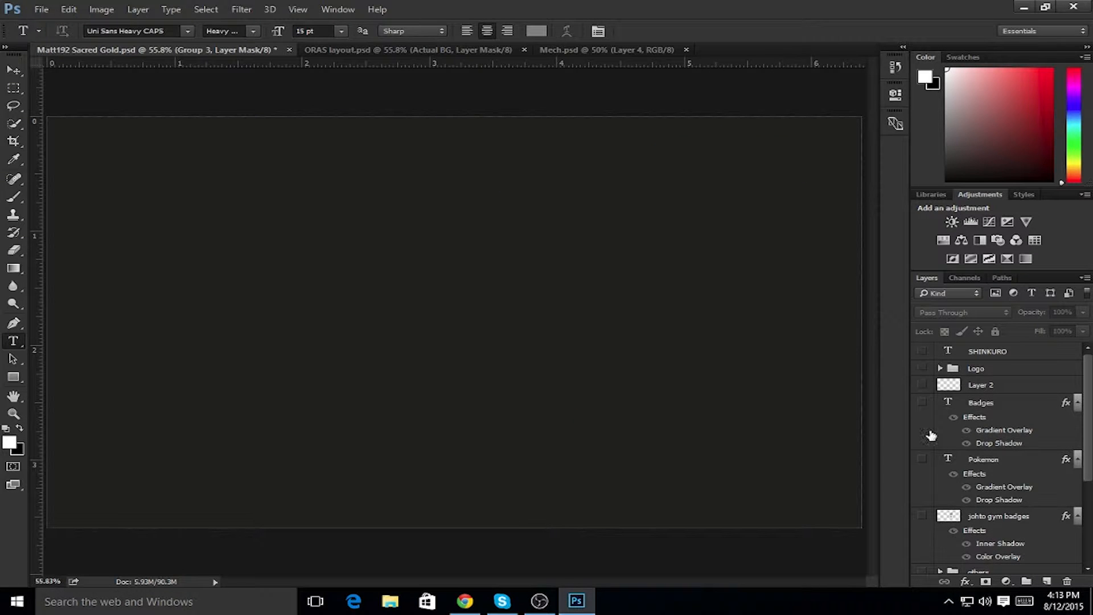
Preview the Spacing, Group 1 and Bottomscreen groups one at a time, hiding each again
scroll(931, 436, down, 3)
scroll(669, 388, down, 1)
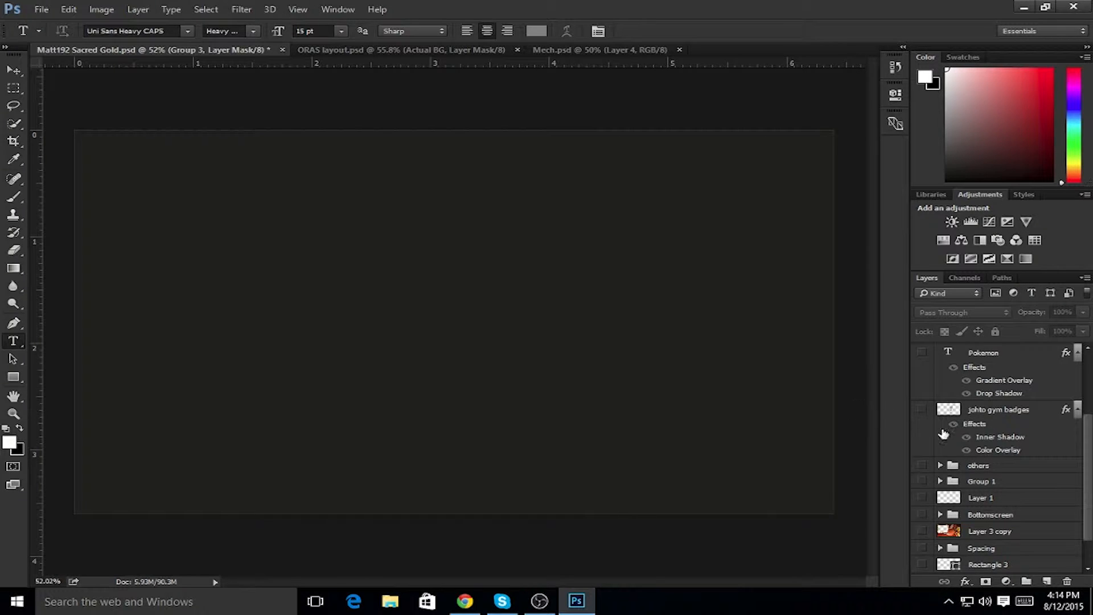
scroll(968, 435, down, 1)
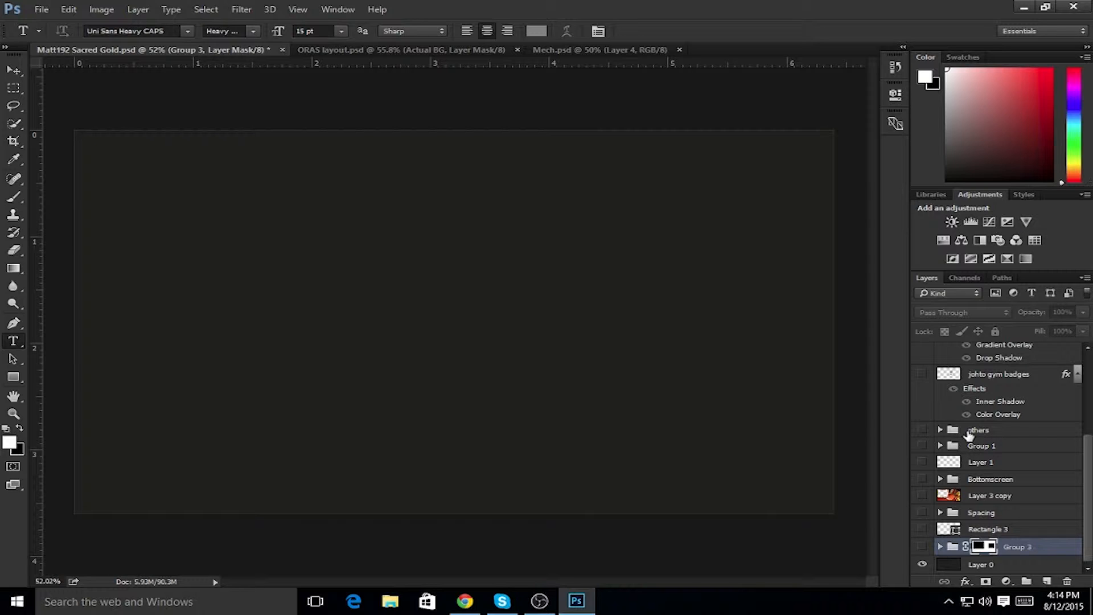
click(923, 513)
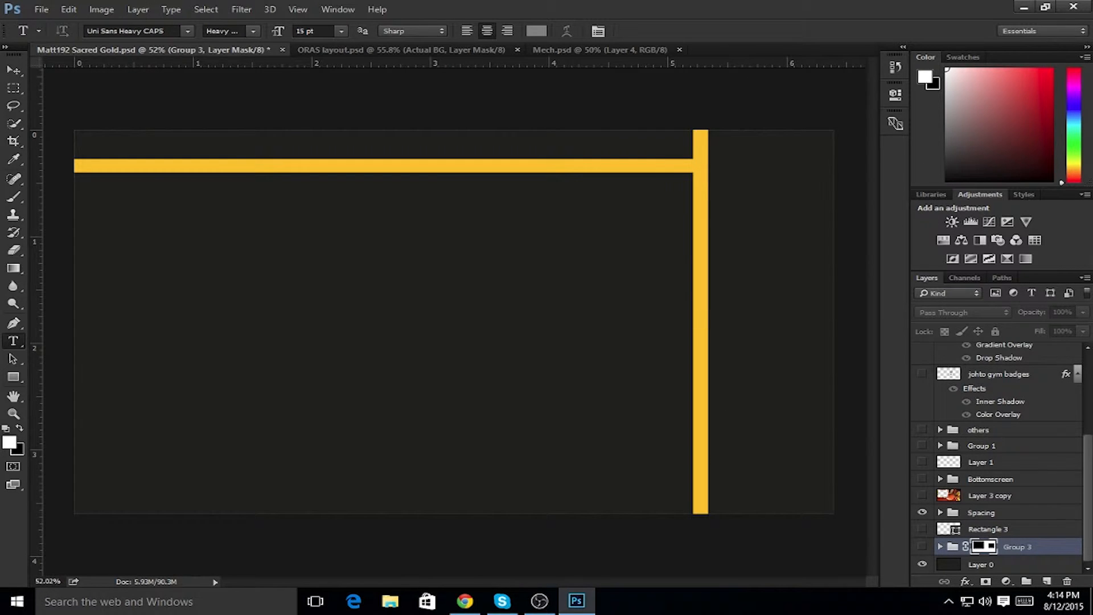
click(923, 512)
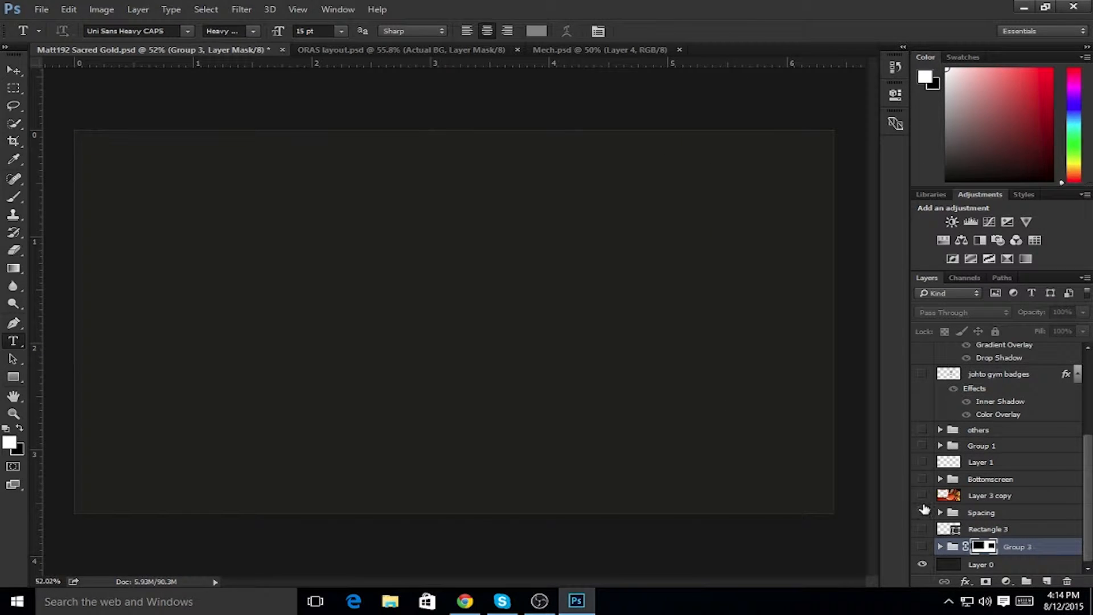
click(923, 446)
click(923, 446)
click(922, 480)
click(922, 479)
Show the Spacing group and move its yellow bars so they frame the canvas along all four edges
click(923, 512)
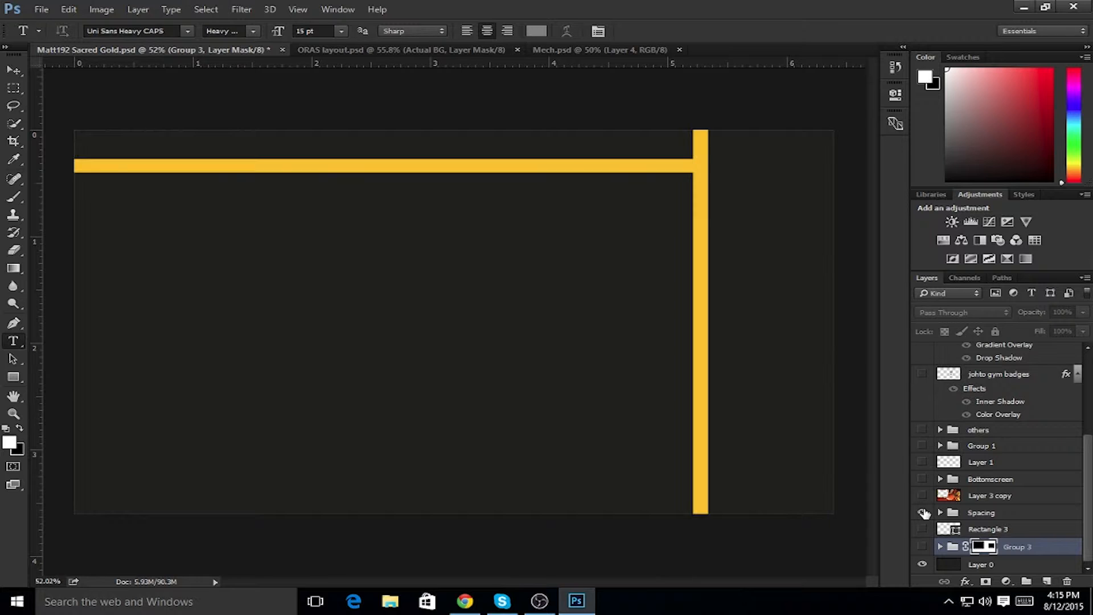
key(v)
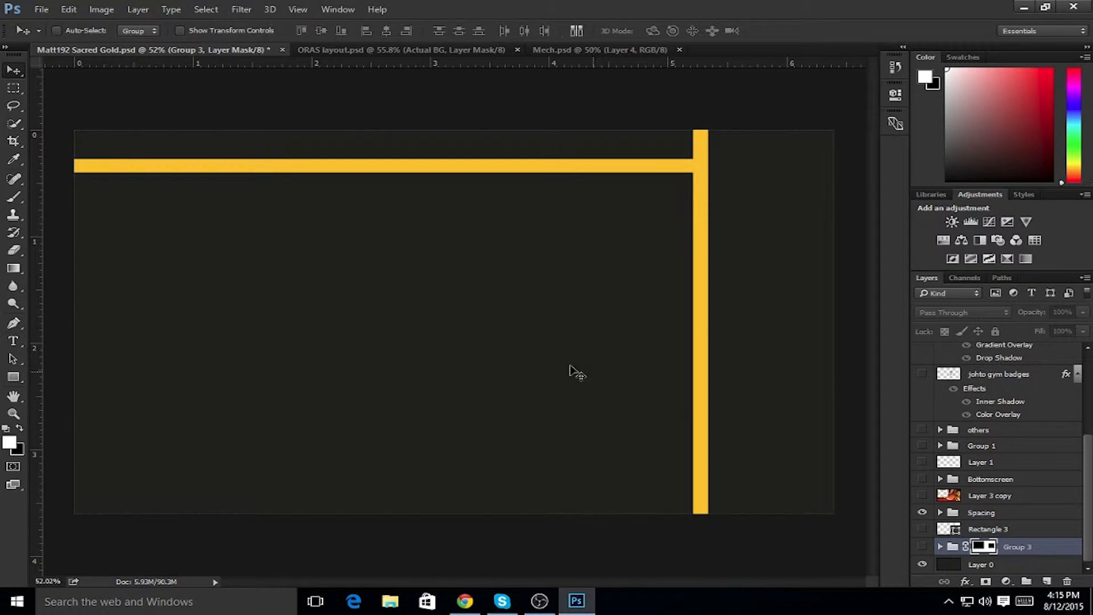
drag(552, 364, 632, 366)
drag(616, 315, 642, 386)
drag(708, 228, 554, 295)
drag(612, 242, 657, 128)
ctrl+click(627, 244)
drag(568, 348, 688, 317)
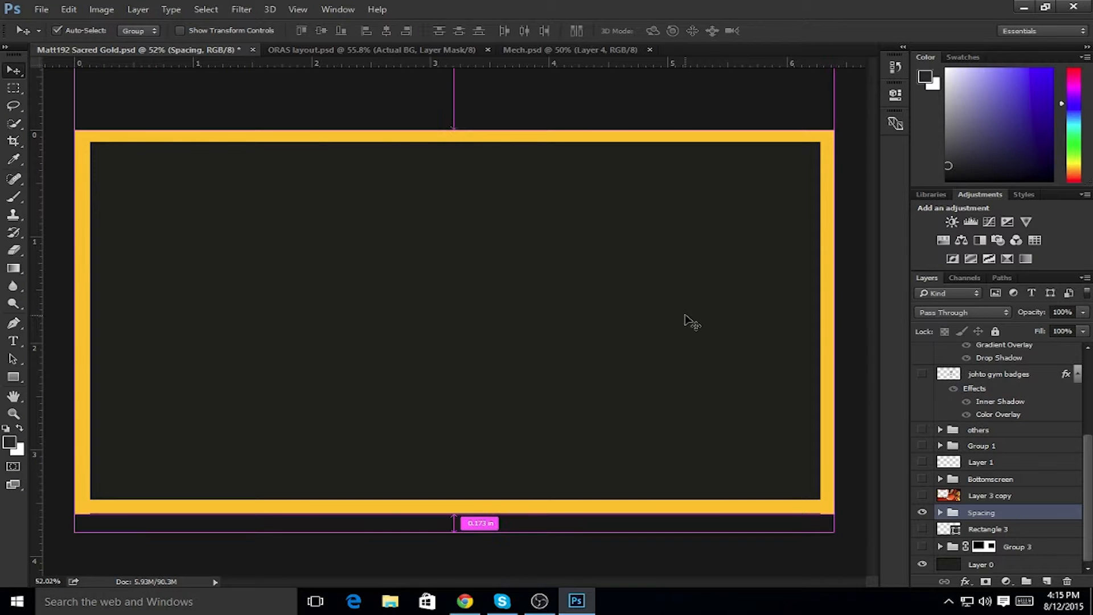
Try to align the Spacing group to the vertical center of the whole canvas
key(ctrl+a)
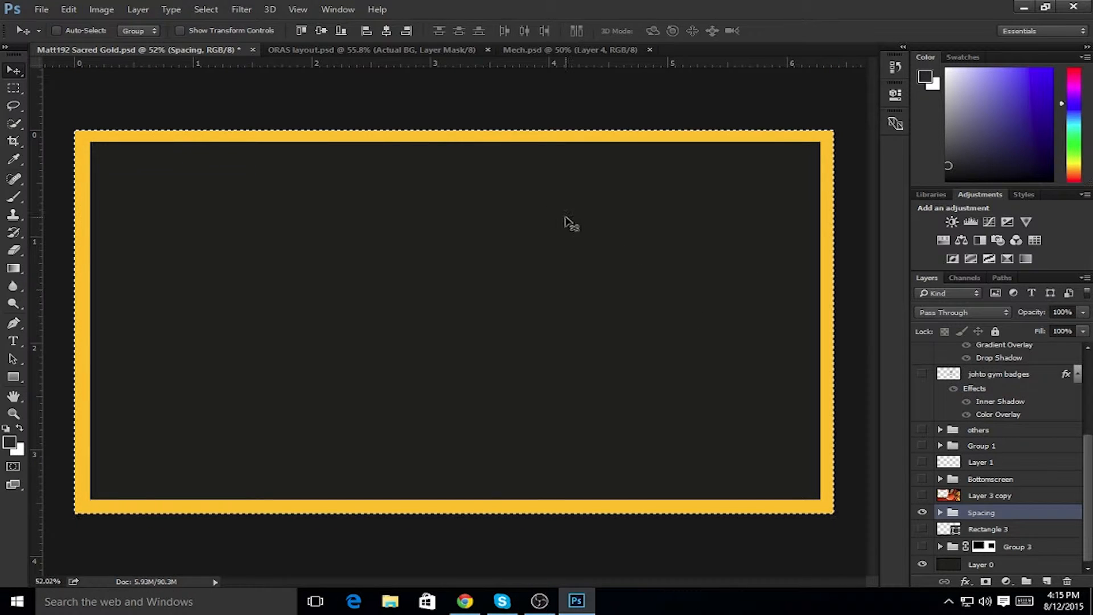
click(321, 30)
key(ctrl+z)
key(ctrl+d)
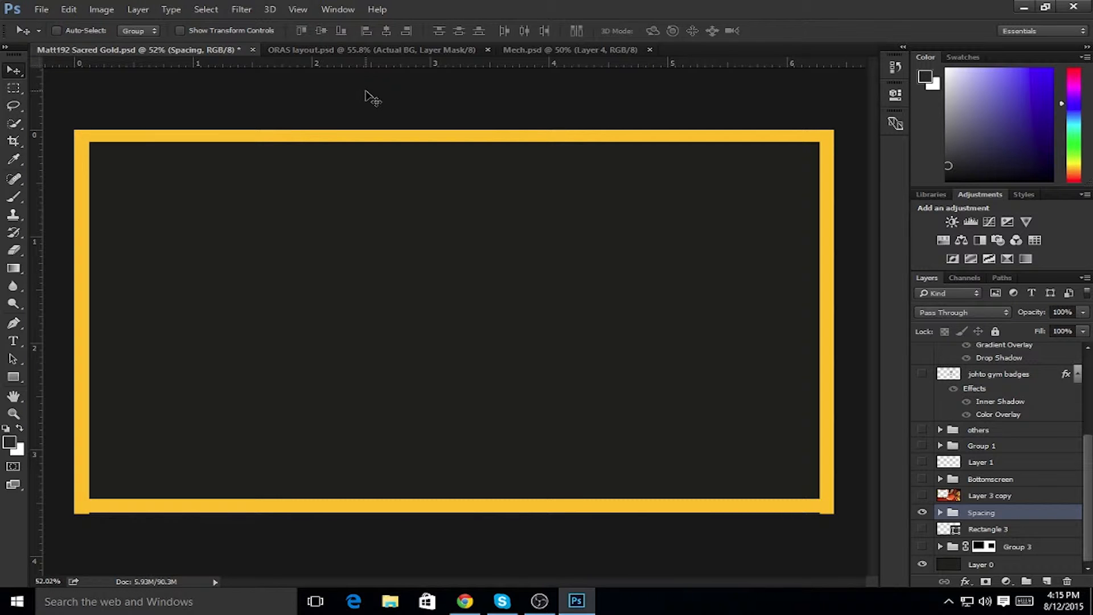
key(b)
key(v)
key(b)
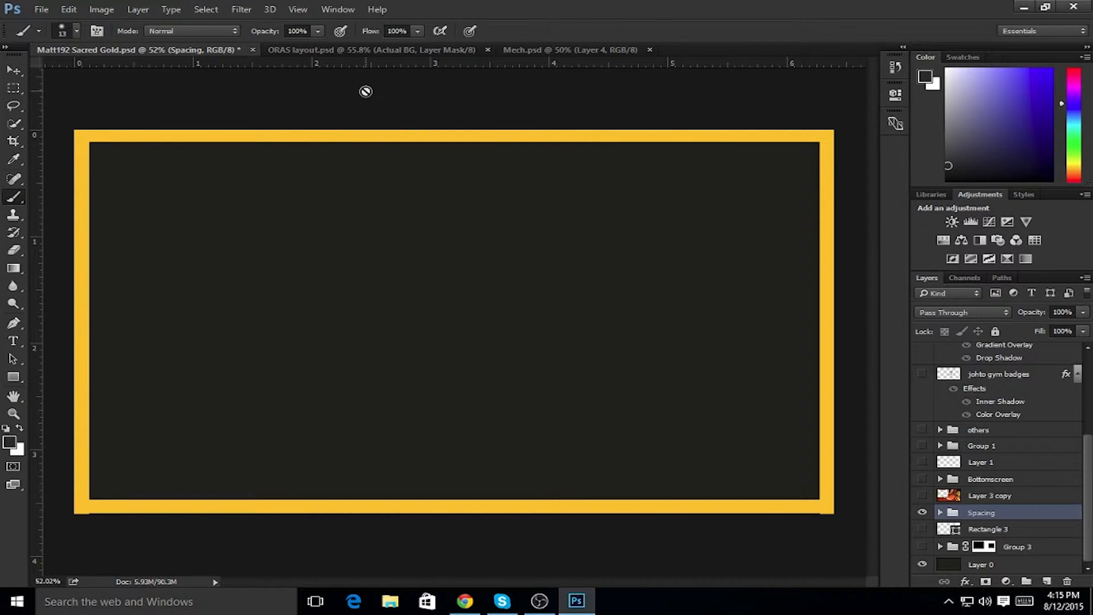
key(v)
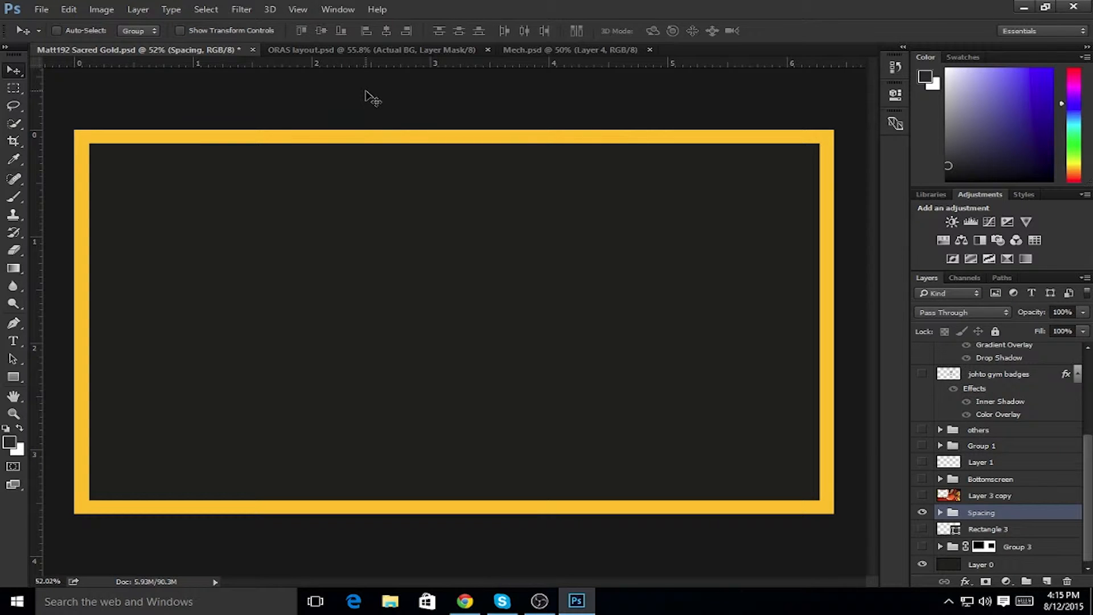
Inspect how the Rectangle 3 copy 5 bar inside the Spacing group extends past the canvas, and collapse the group again
key(u)
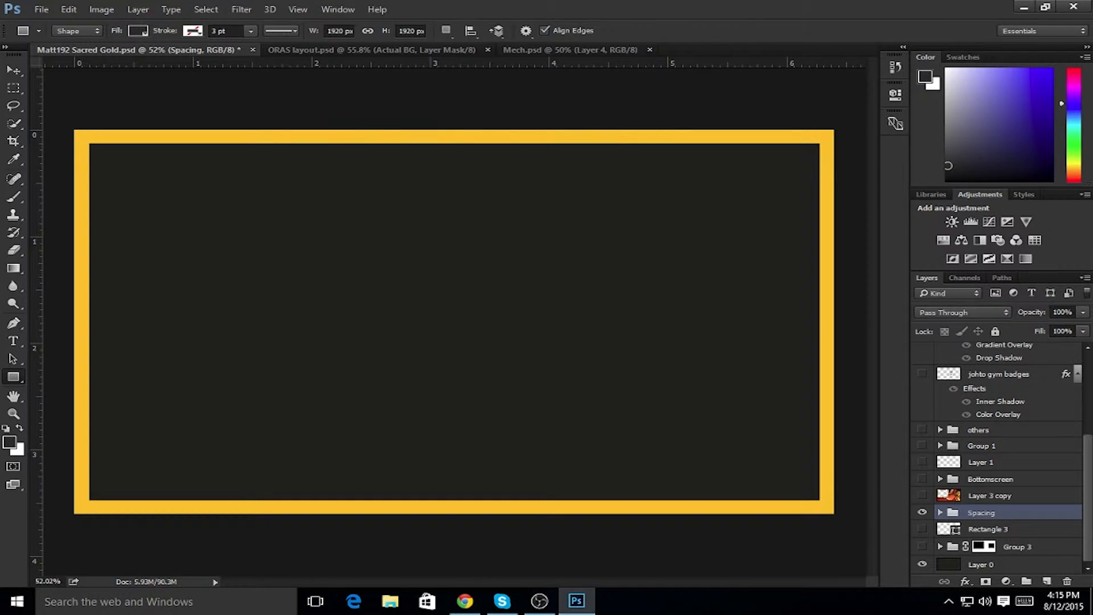
click(940, 512)
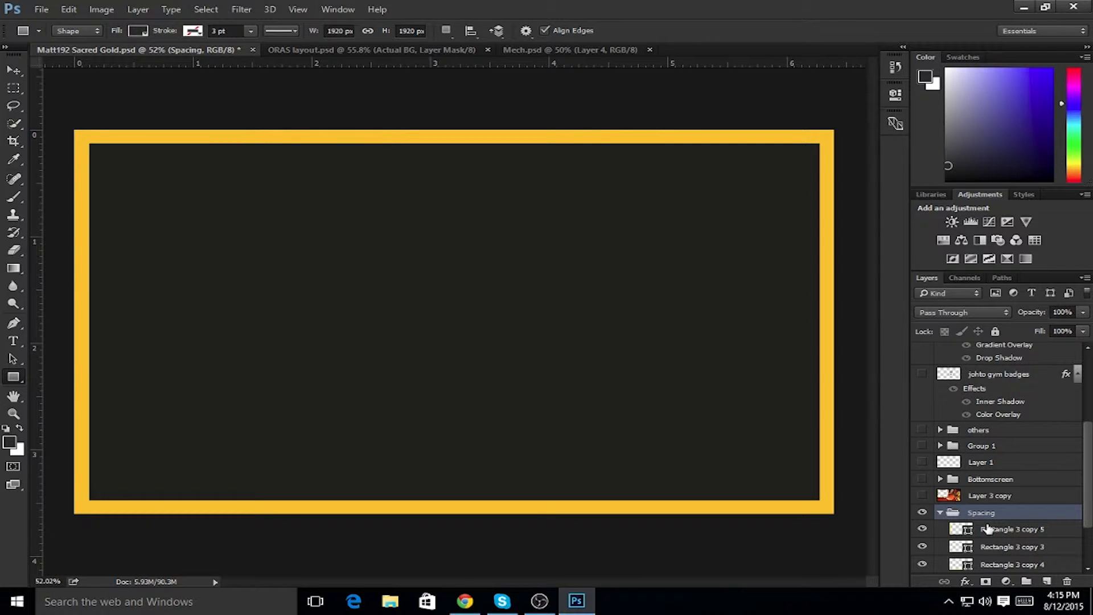
click(989, 531)
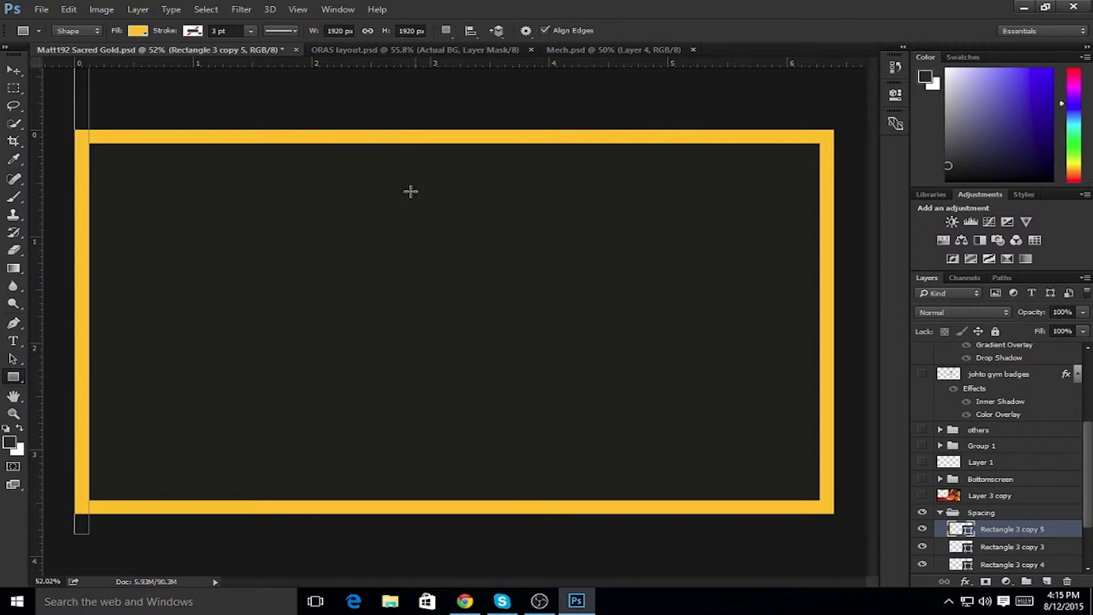
key(ctrl+minus)
key(ctrl+minus)
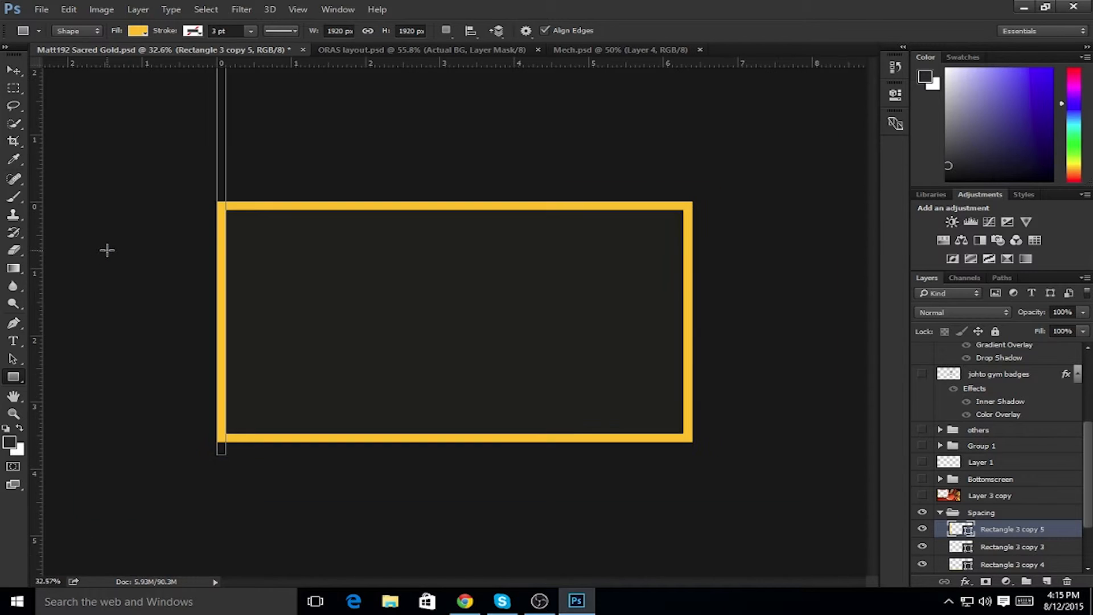
key(ctrl+plus)
key(ctrl+plus)
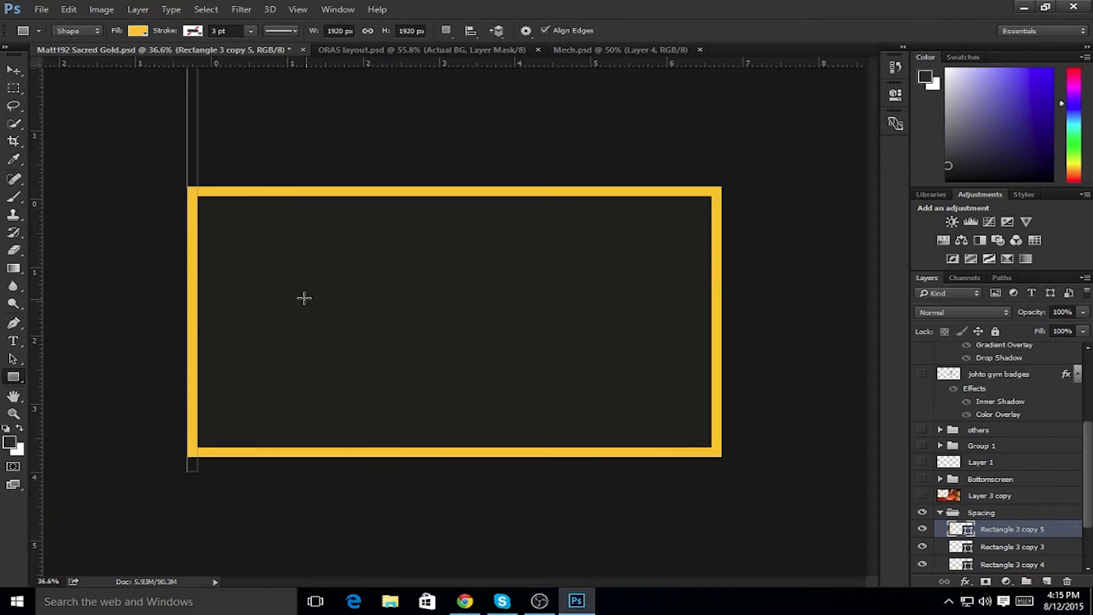
click(948, 515)
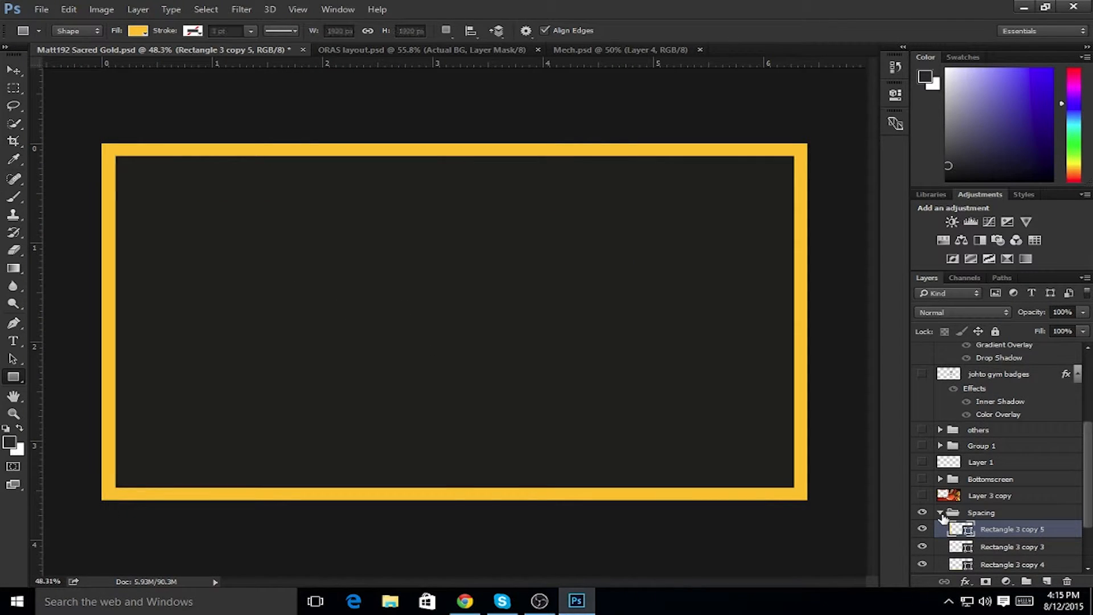
click(940, 512)
Hide the Spacing group and show the Bottomscreen group with the two screen frames
scroll(86, 276, up, 8)
drag(114, 290, 822, 356)
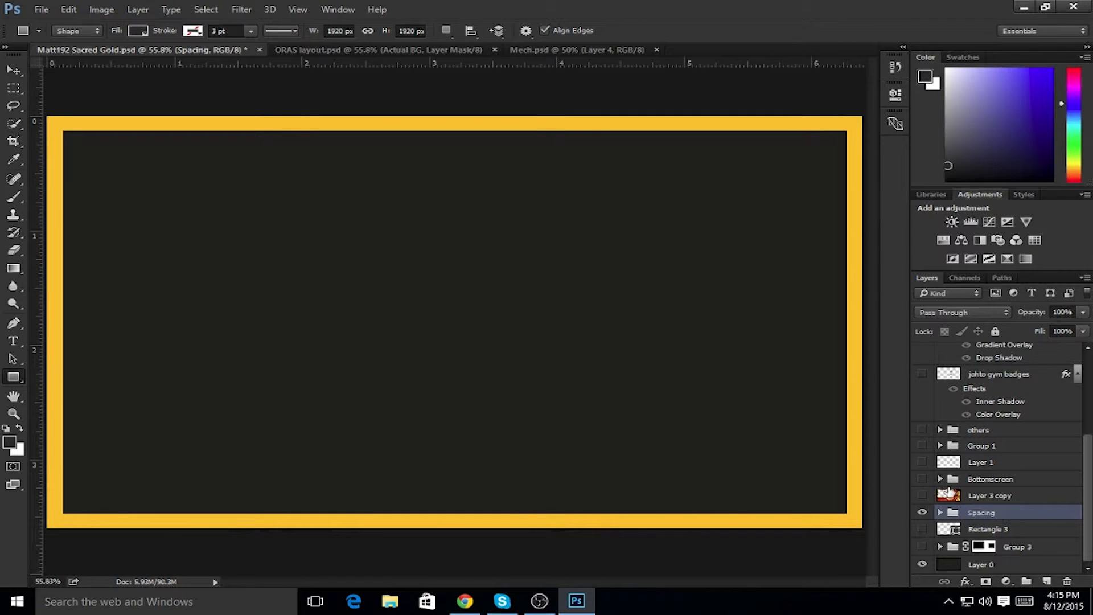
click(923, 512)
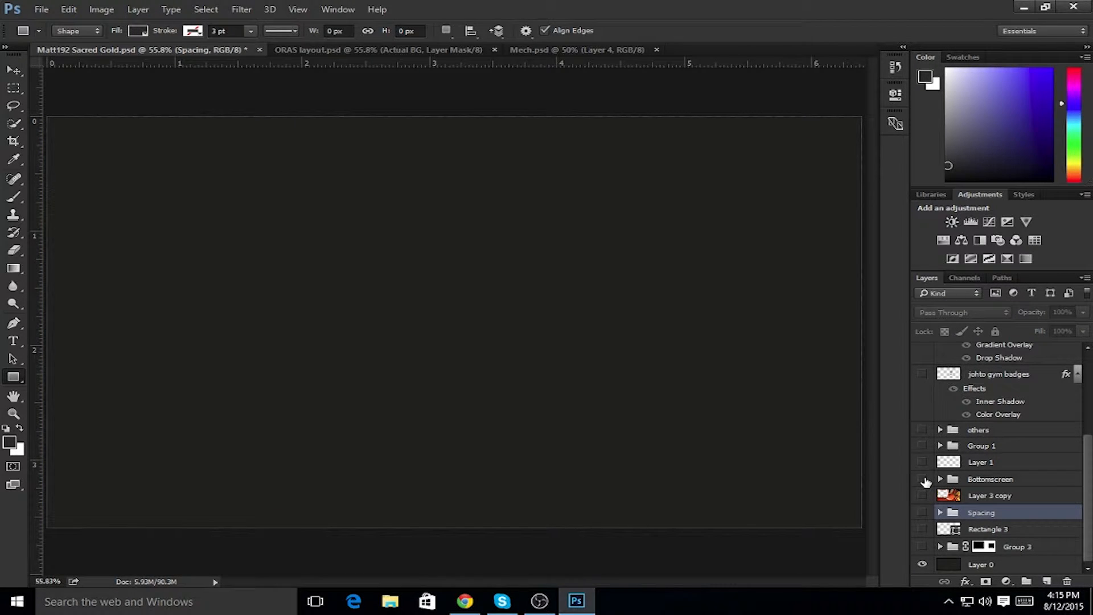
click(923, 479)
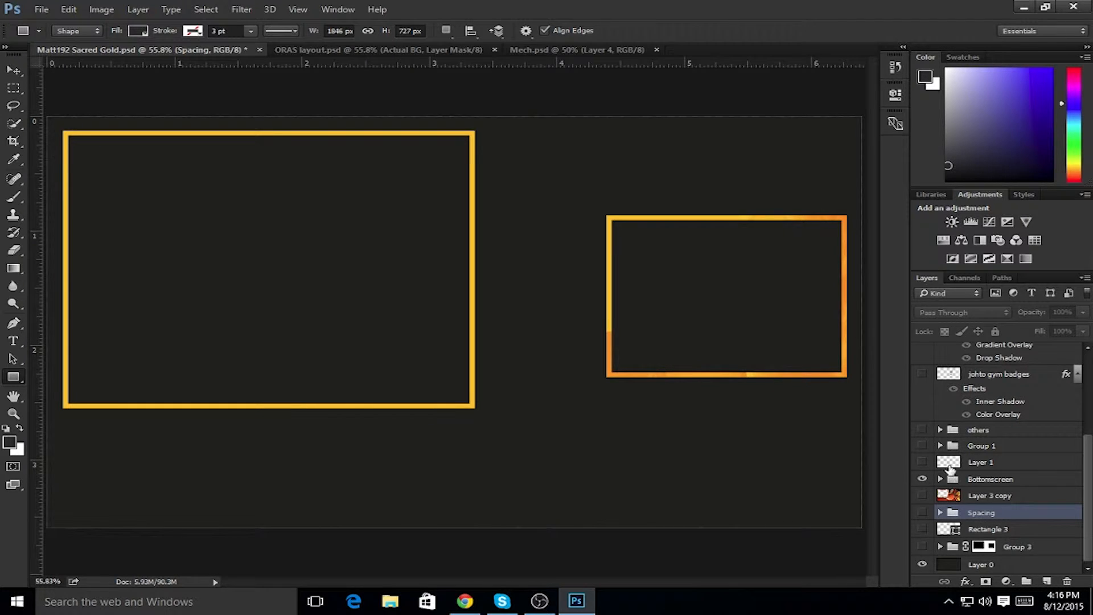
Hide the Bottomscreen group and show the masked background artwork in Group 3, toggling it off and on to compare
click(923, 547)
click(922, 479)
scroll(787, 449, down, 2)
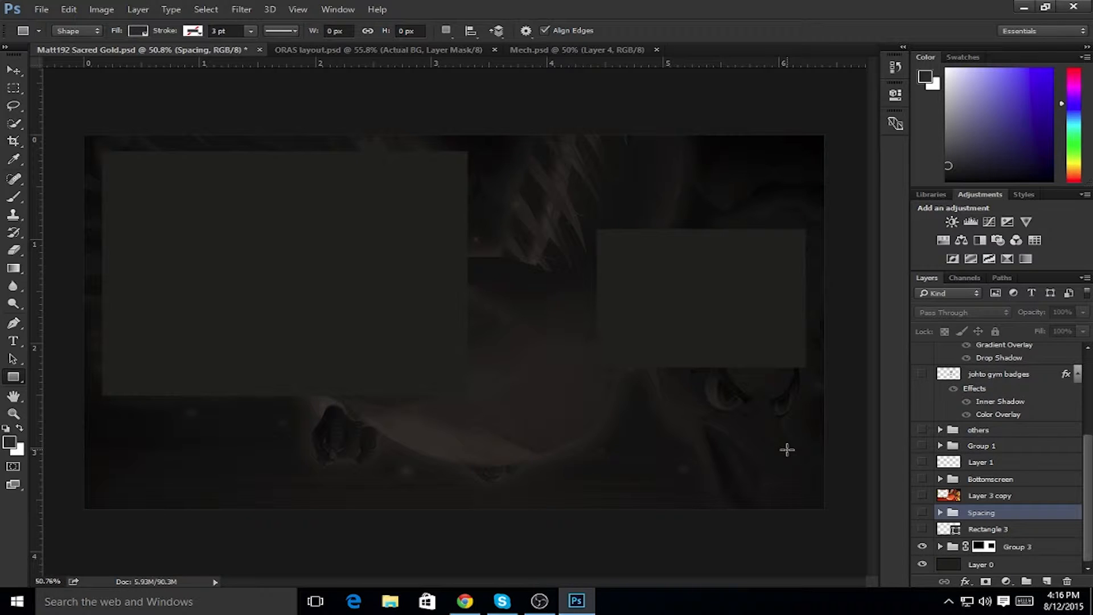
click(922, 547)
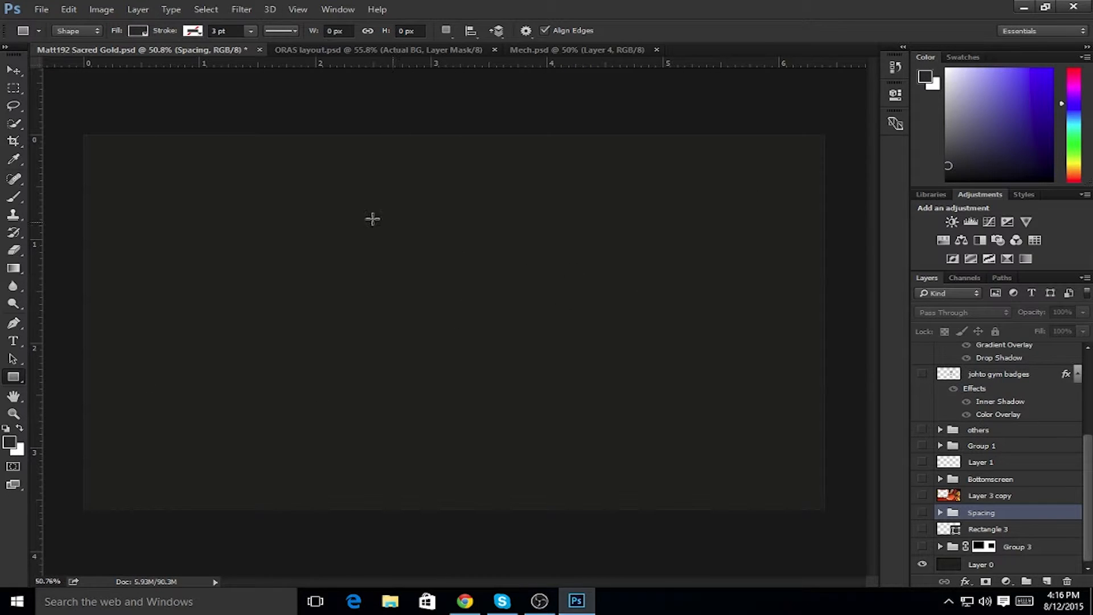
click(922, 547)
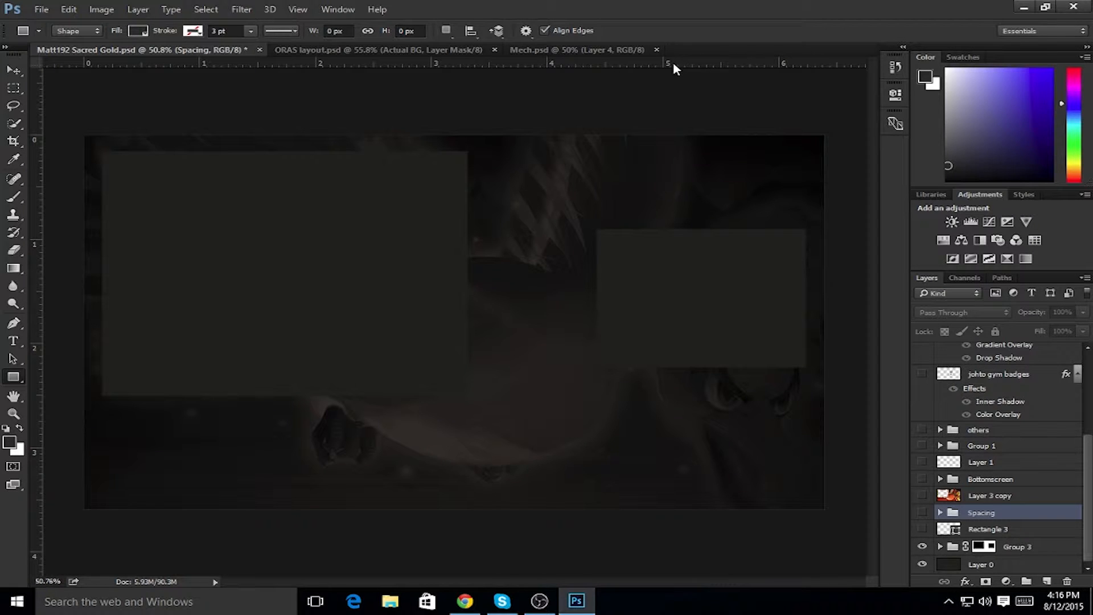
Check the Spacing group against the background artwork, hide it again, and turn the Bottomscreen frames back on
click(922, 512)
click(922, 513)
click(922, 479)
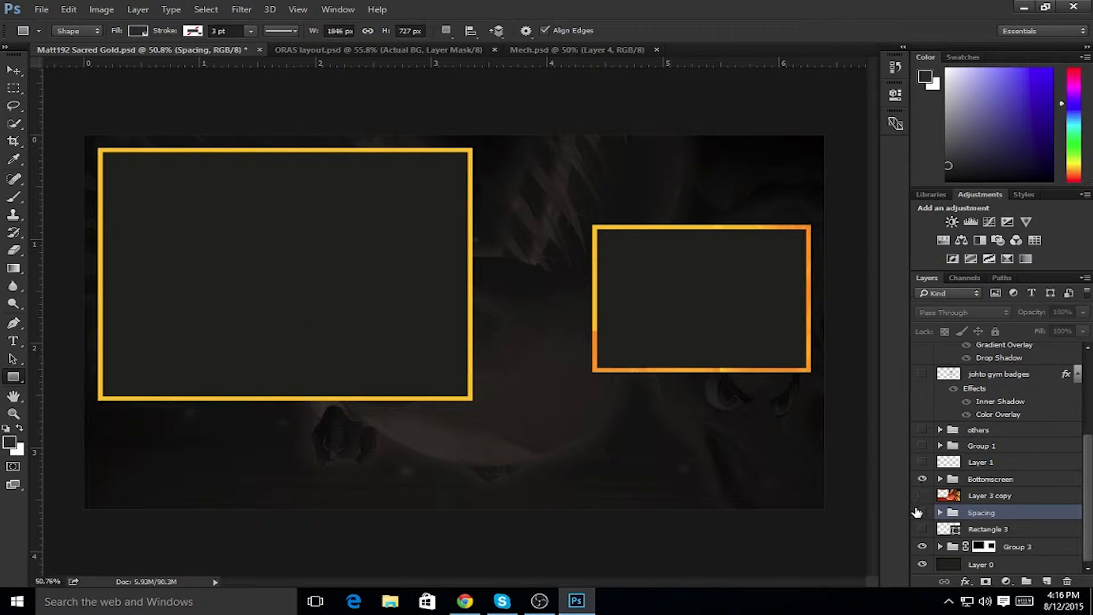
Show the Sacred Gold lettering in Group 1 and move it inside the large screen frame
click(923, 446)
click(975, 448)
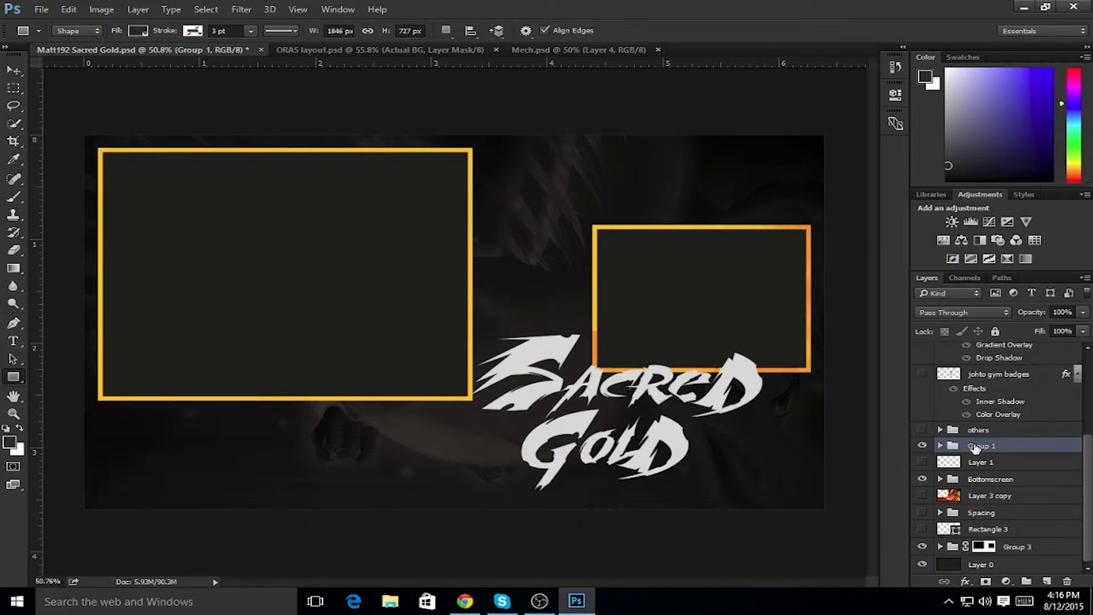
key(v)
drag(718, 426, 377, 272)
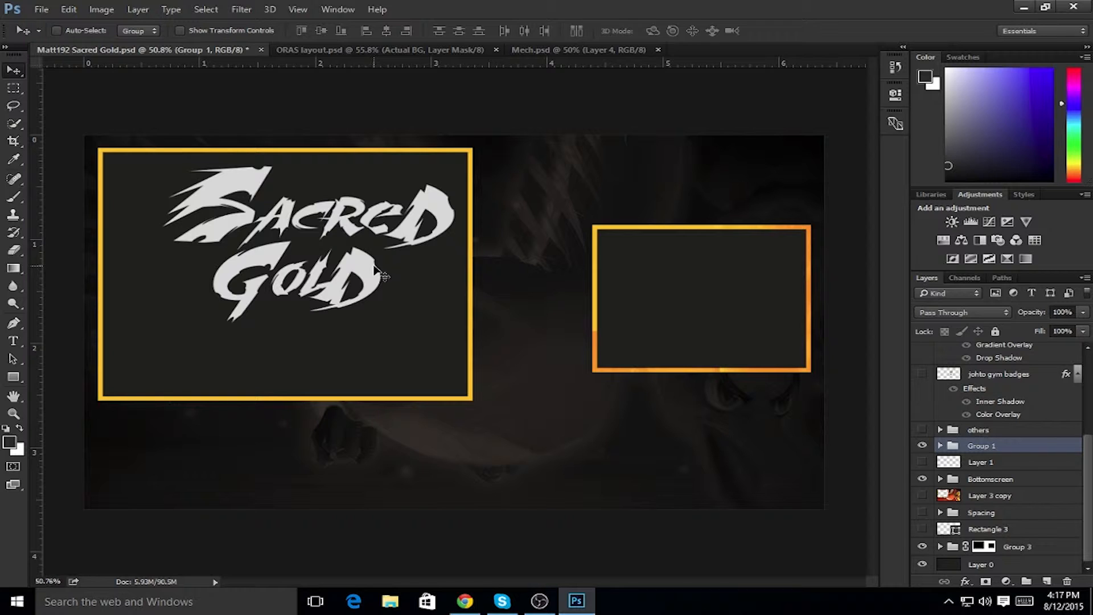
Hide Group 1, then briefly show the hand-drawn Sacred sketch on Layer 1 and hide it again
click(922, 446)
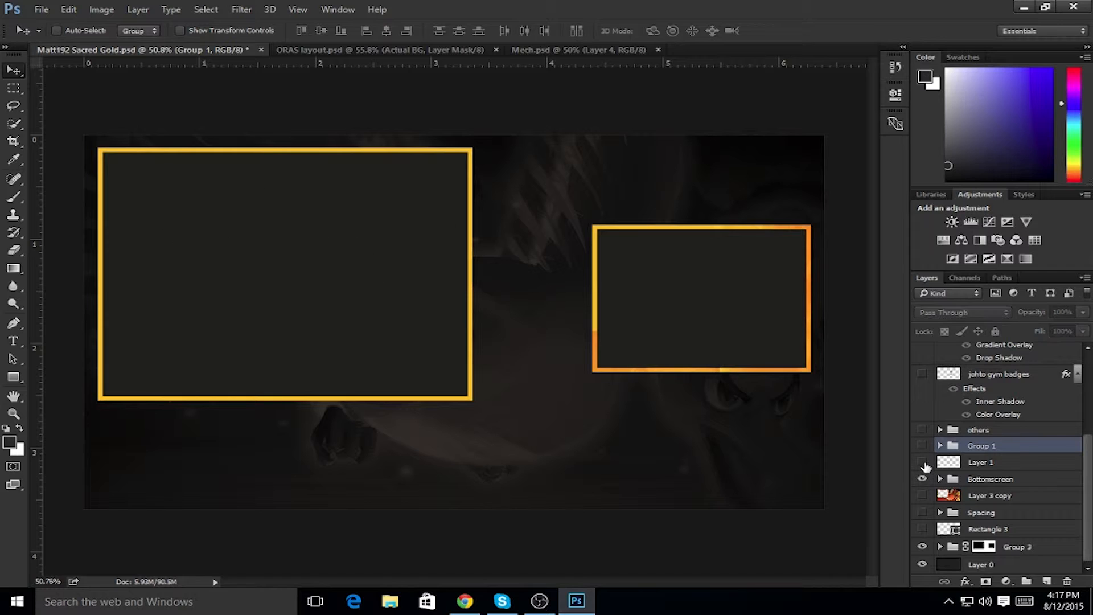
click(923, 463)
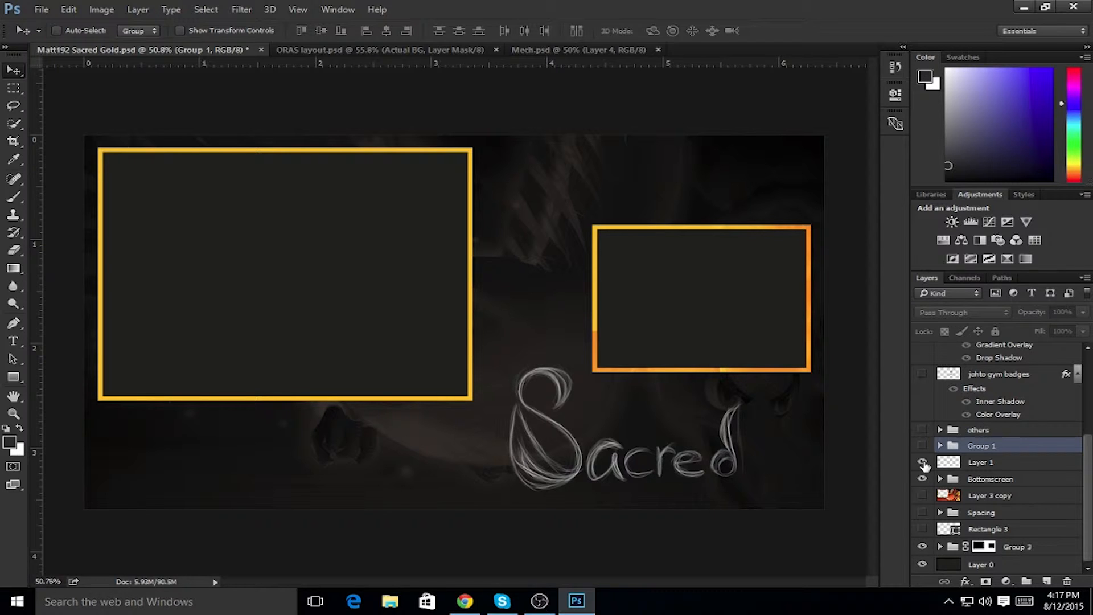
click(923, 462)
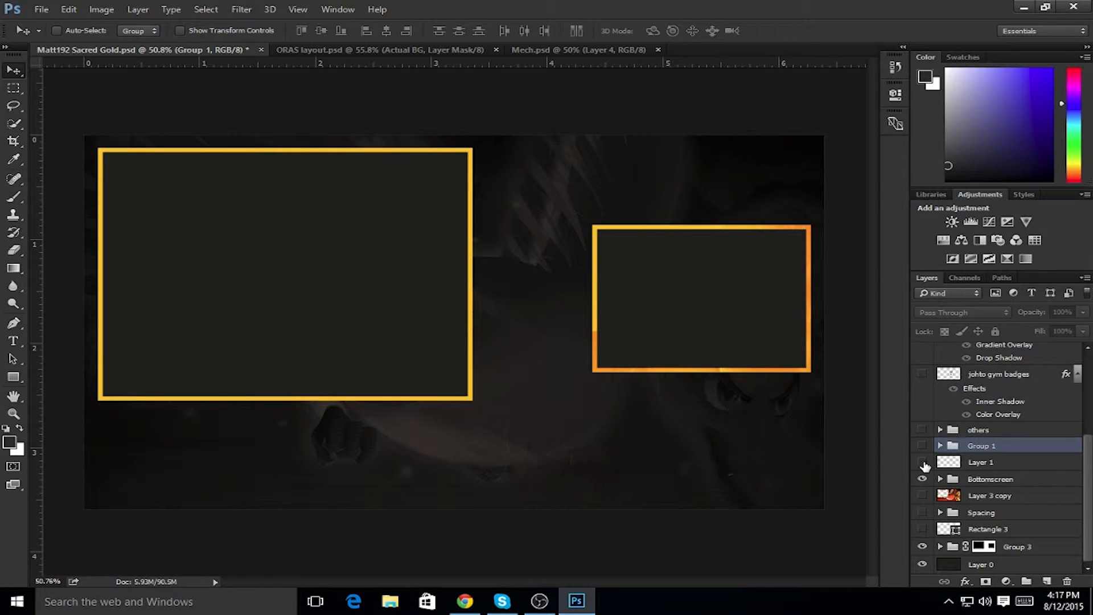
Show the Logo group with the Pokémon SacredGold Nuzlocke title
scroll(924, 460, up, 4)
scroll(924, 457, up, 2)
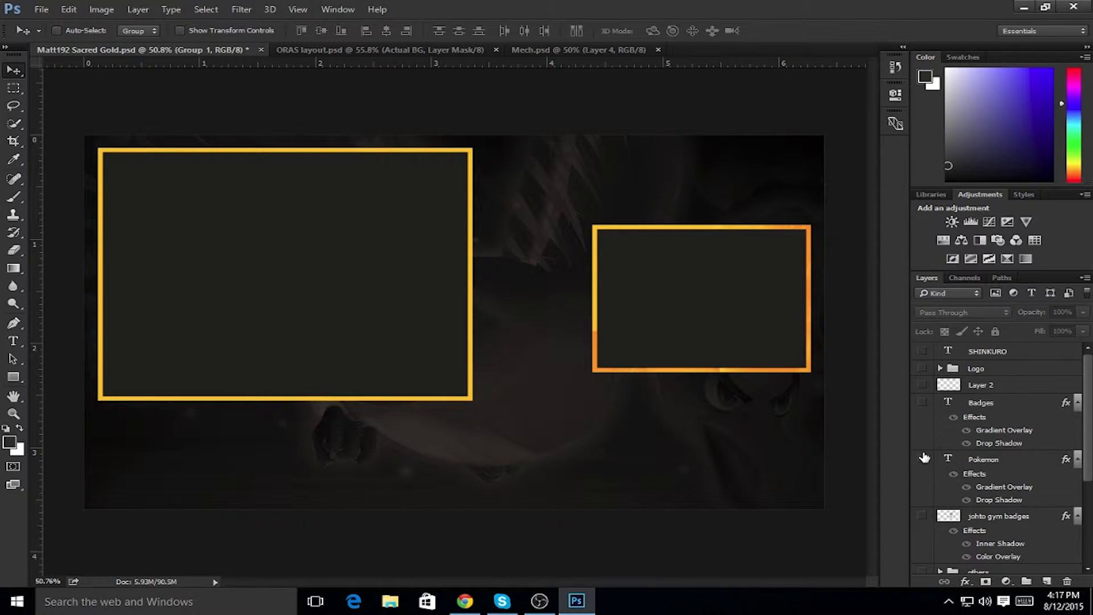
click(922, 369)
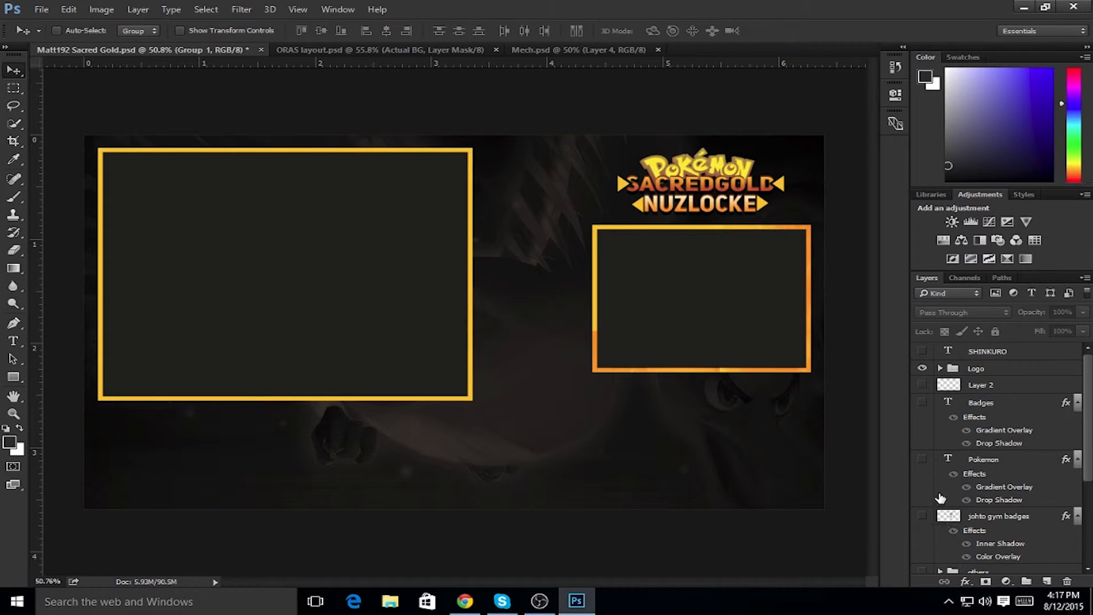
Show the others group with the QOTD box, the badge panel and the row of Pokemon slots
scroll(968, 433, down, 5)
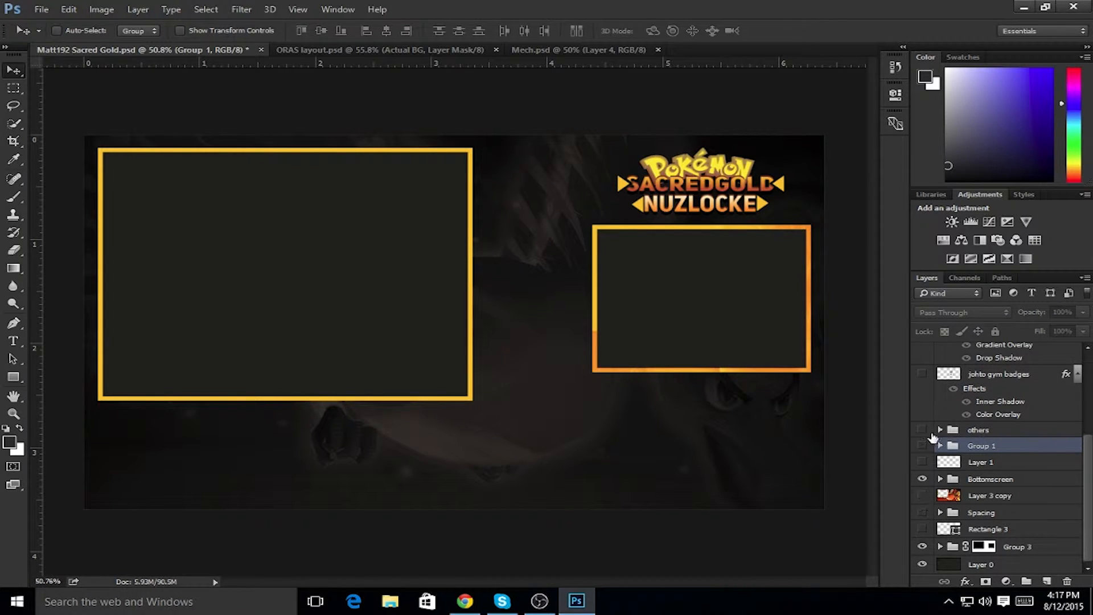
scroll(930, 477, up, 2)
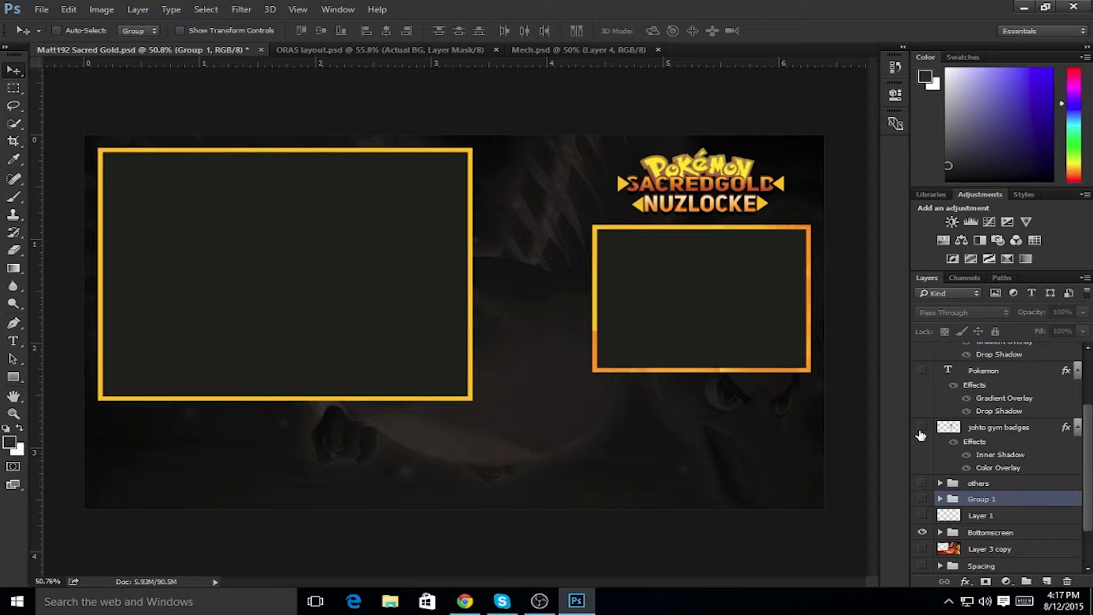
scroll(924, 488, down, 2)
scroll(925, 487, up, 5)
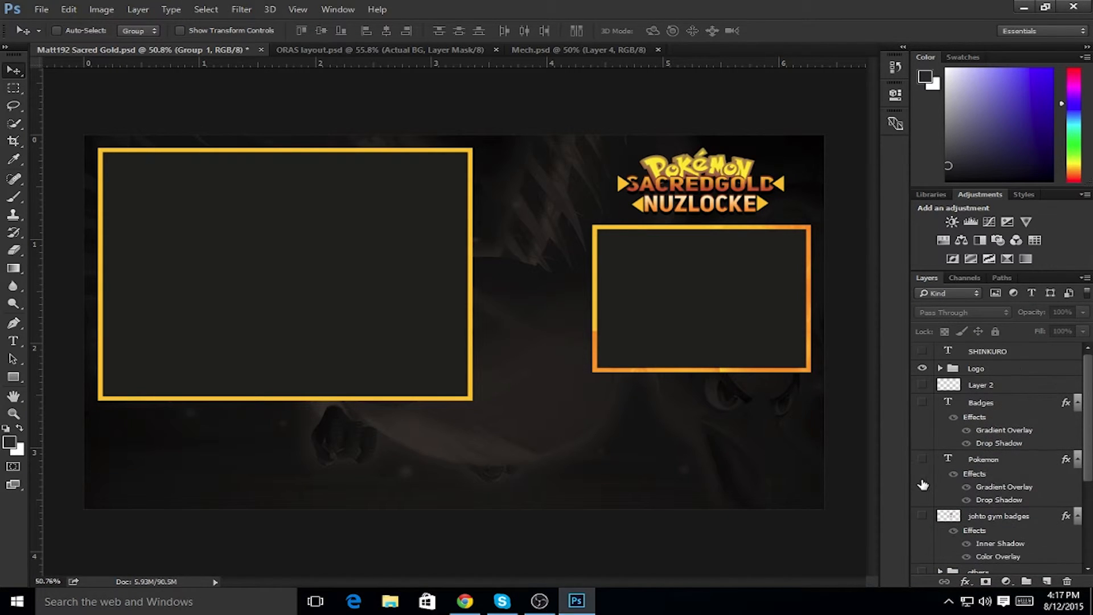
scroll(935, 481, down, 5)
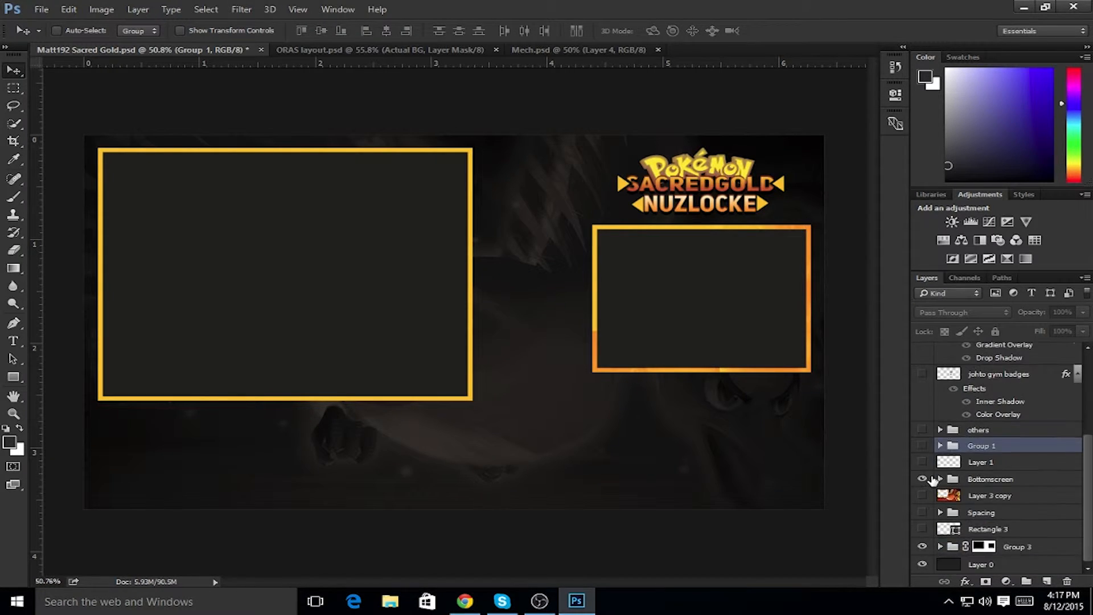
click(923, 430)
Show the Badges and Pokemon headings and the johto gym badges layer, leaving Layer 2 hidden
scroll(952, 465, up, 6)
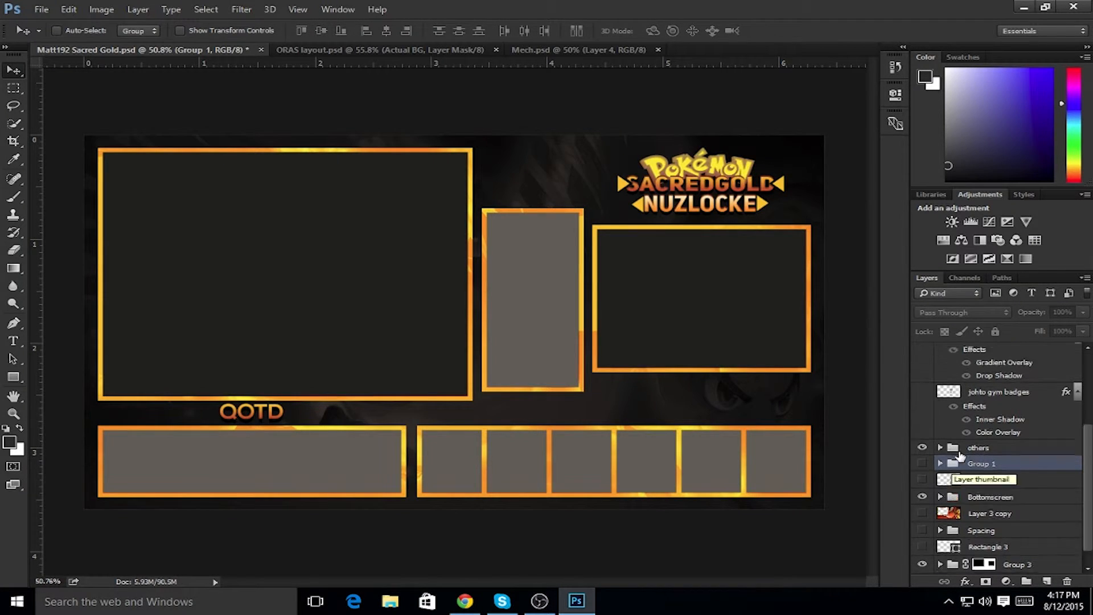
click(922, 385)
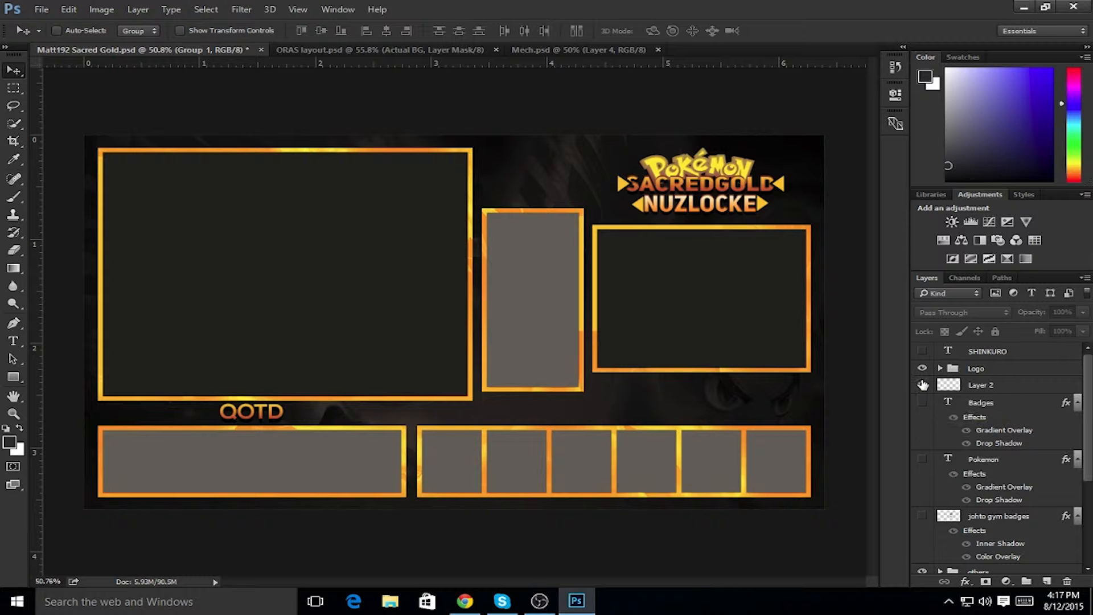
click(922, 402)
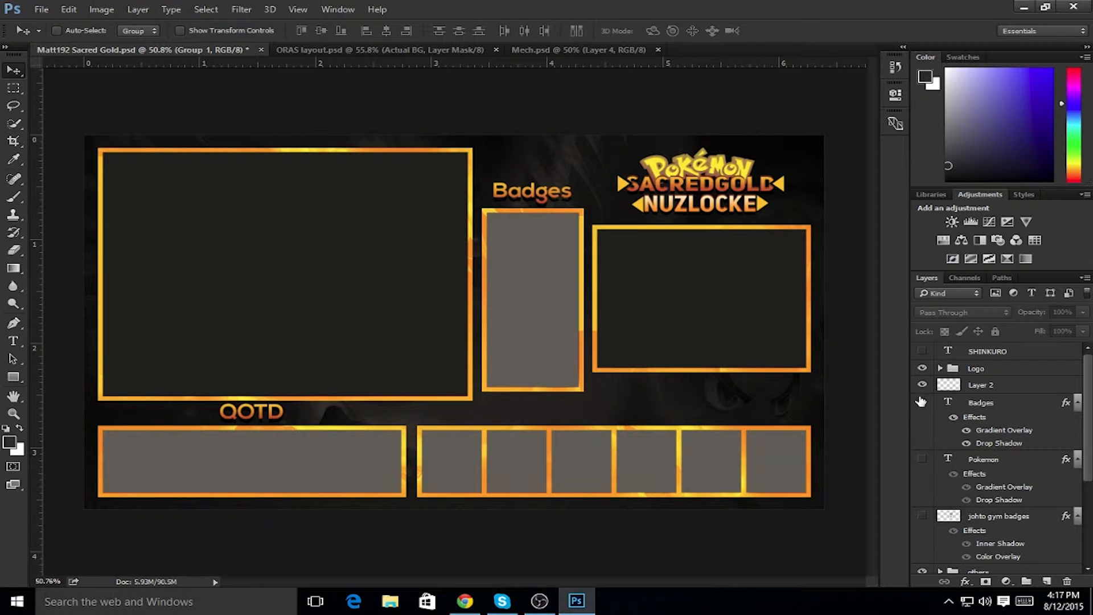
click(923, 385)
click(923, 515)
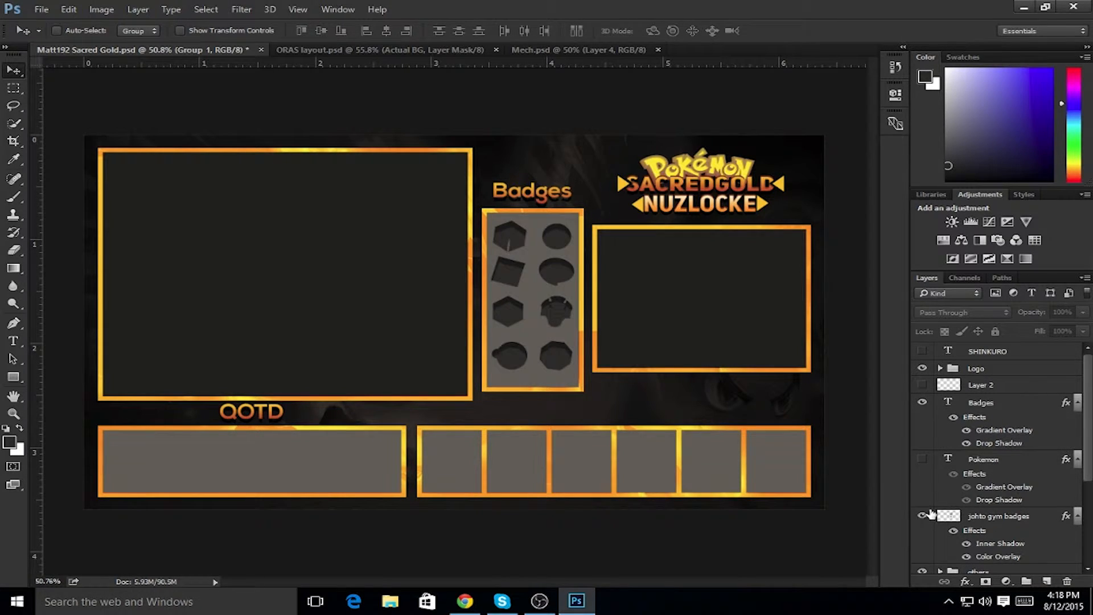
click(924, 460)
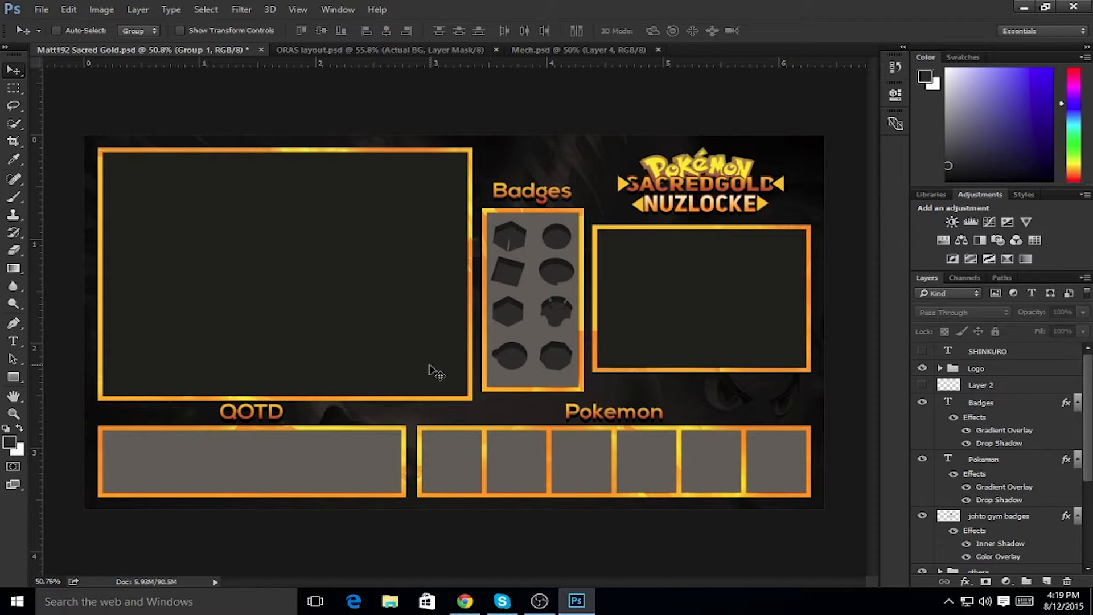
Examine the spacing between the screen frames, the QOTD box and the Pokemon slots up close
scroll(987, 438, down, 3)
scroll(987, 439, up, 2)
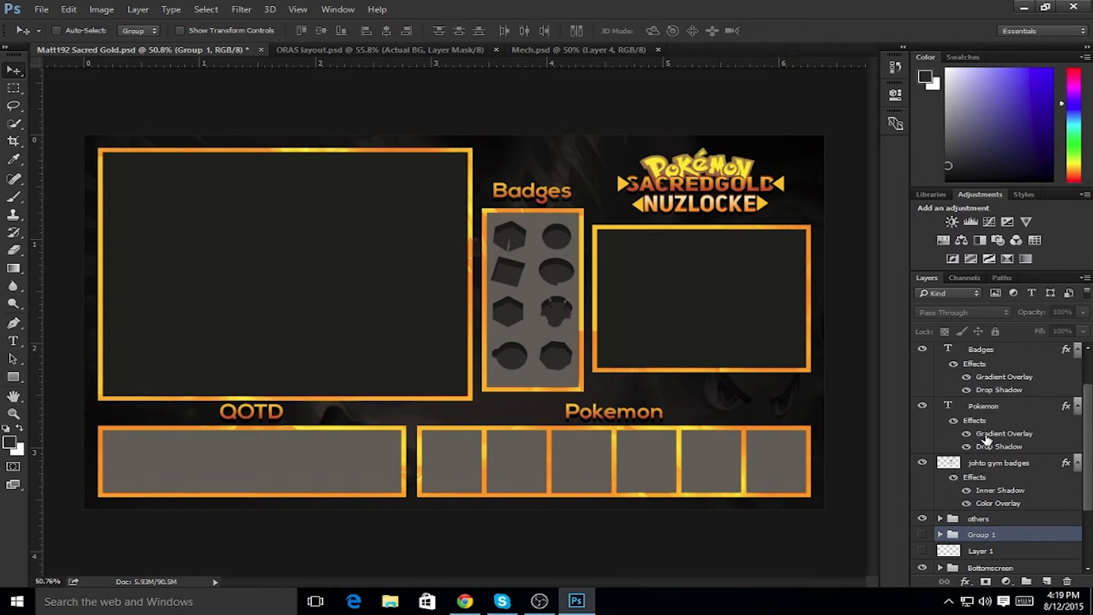
scroll(481, 246, up, 1)
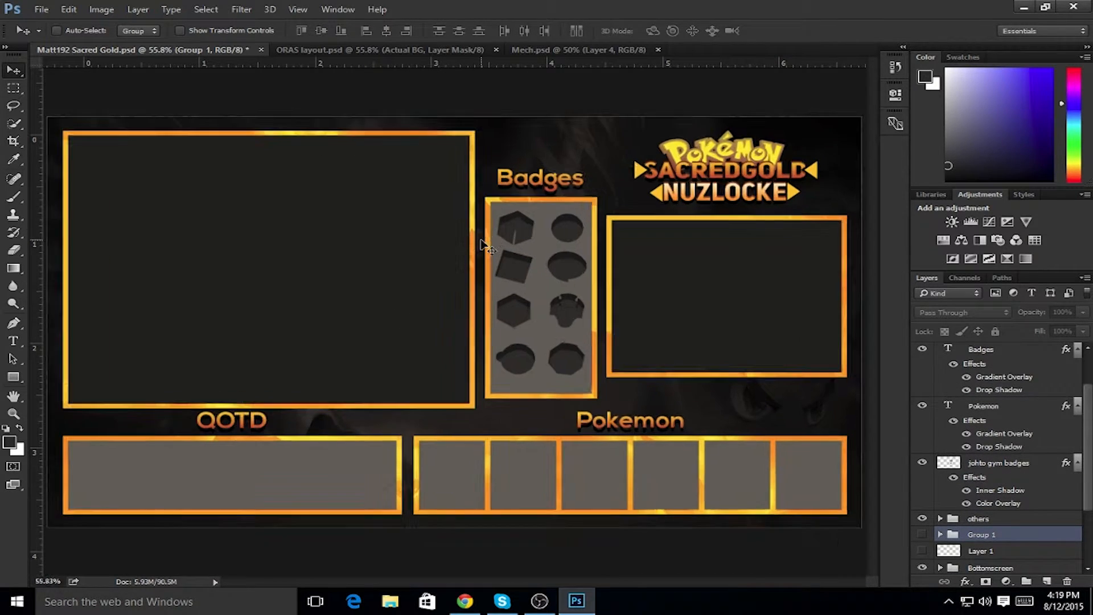
scroll(481, 246, up, 8)
drag(486, 214, 508, 277)
drag(661, 231, 726, 255)
drag(367, 252, 738, 259)
drag(445, 368, 474, 218)
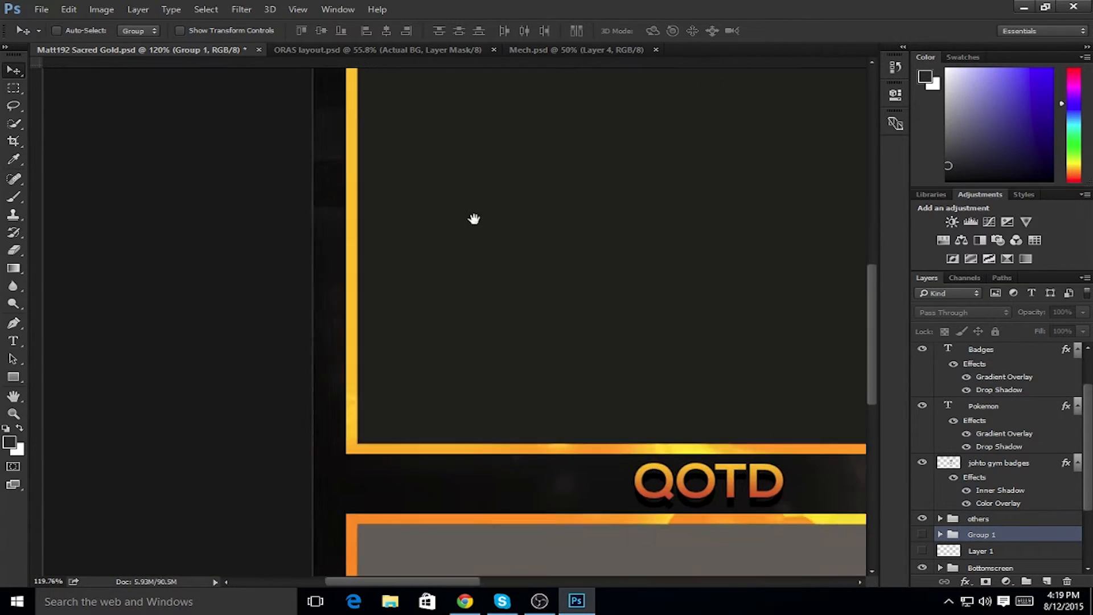
drag(474, 422, 443, 389)
drag(630, 276, 355, 313)
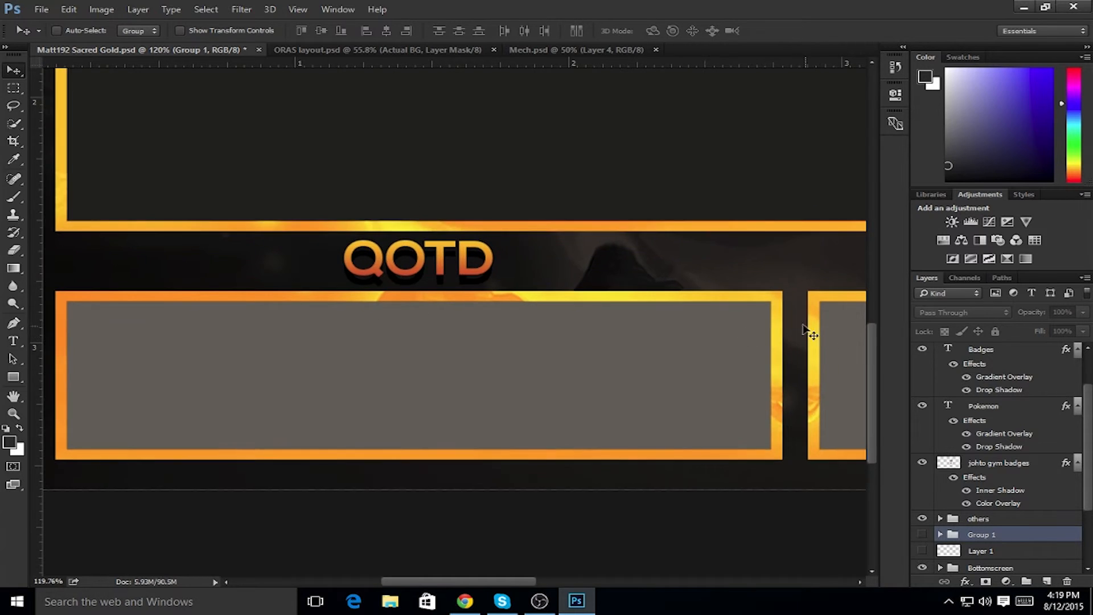
scroll(804, 330, up, 6)
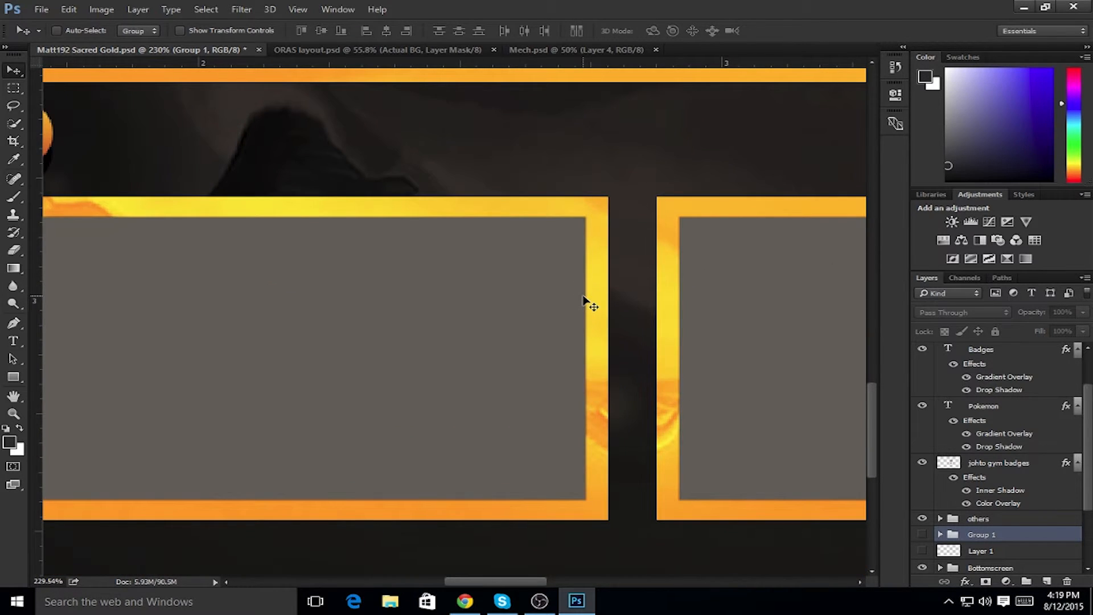
Select and show Layer 2 for painting with the Brush tool, and set the foreground color to bright blue
key(b)
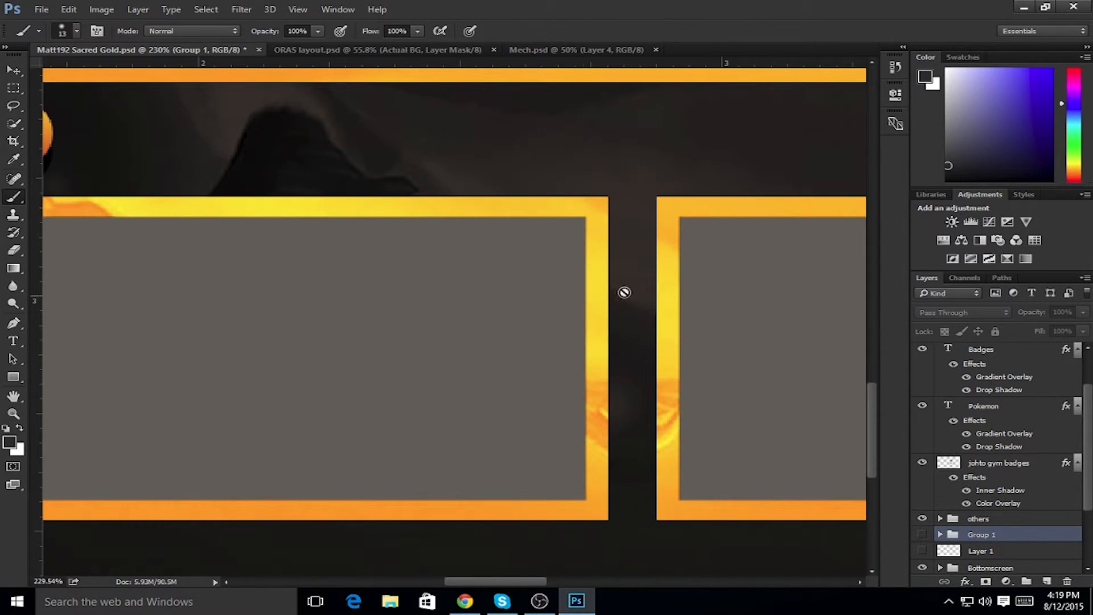
scroll(1000, 426, up, 2)
click(986, 389)
click(924, 385)
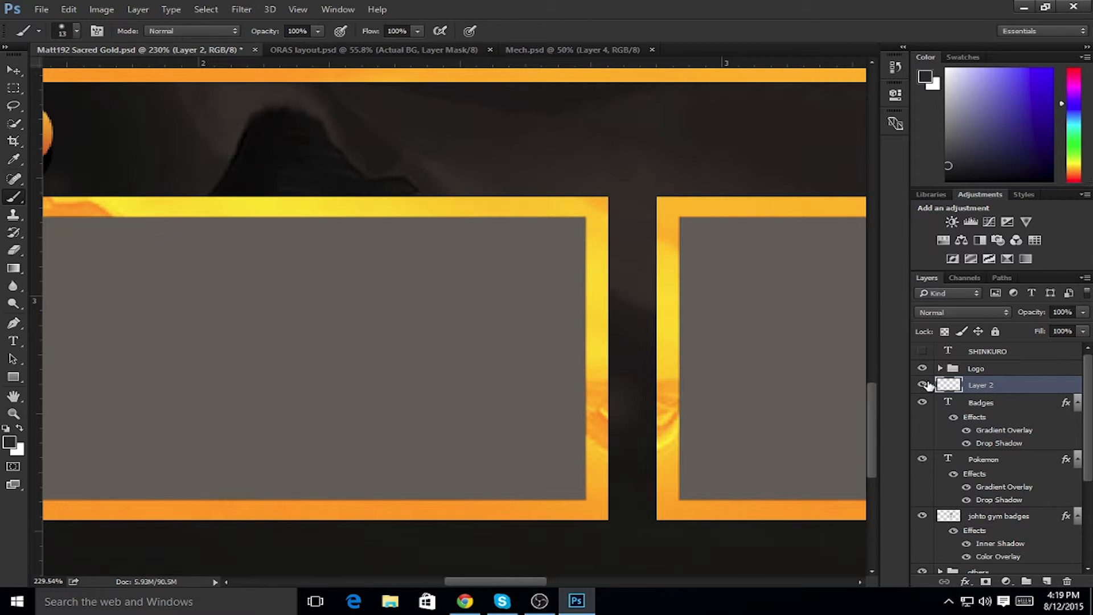
mouse_move(535, 210)
mouse_down()
mouse_move(604, 308)
mouse_move(653, 267)
mouse_up()
key(ctrl+z)
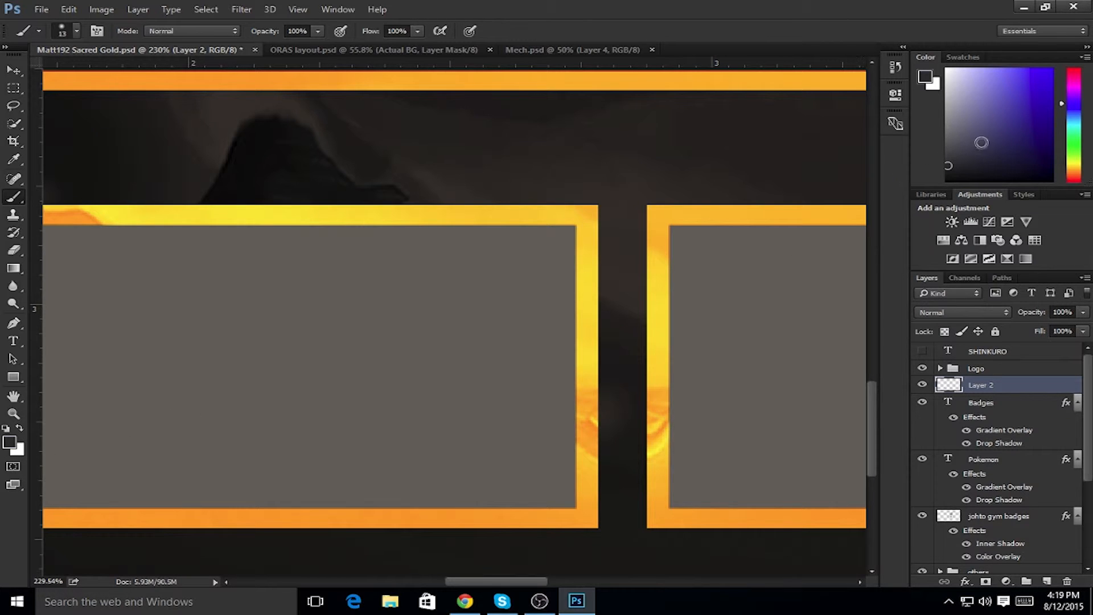
click(1052, 69)
Circle the gap between the QOTD box and the first Pokemon slot in blue, and try tracing the QOTD frame's edge
drag(658, 210, 495, 237)
drag(545, 291, 586, 325)
key(ctrl+z)
mouse_move(640, 199)
mouse_down()
mouse_move(598, 331)
mouse_move(501, 442)
mouse_move(507, 152)
mouse_move(598, 547)
mouse_move(614, 162)
mouse_up()
key(ctrl+z)
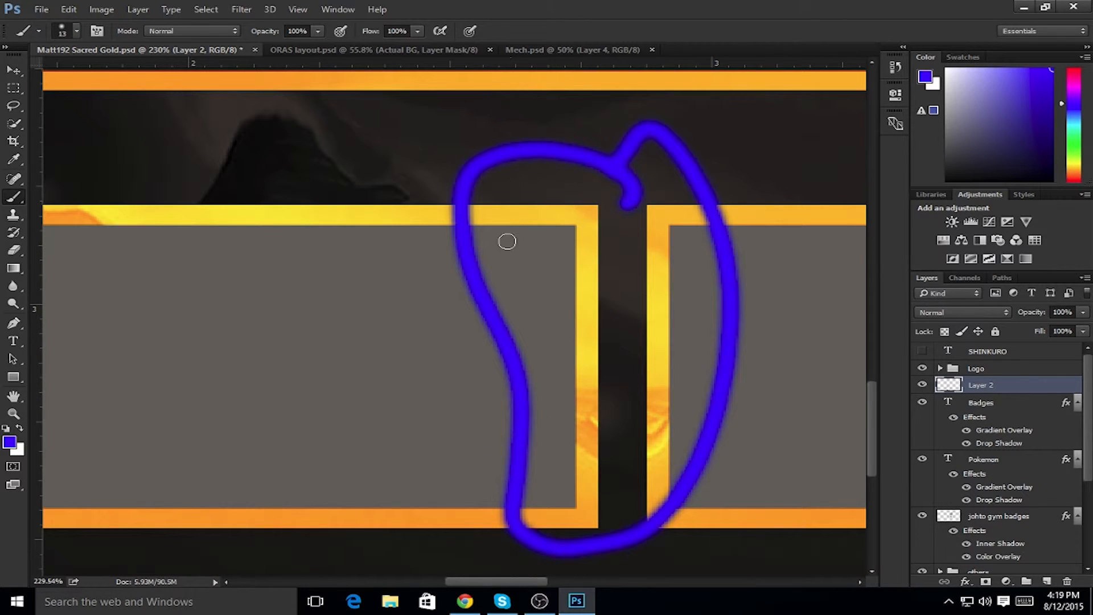
mouse_move(466, 219)
mouse_down()
mouse_move(574, 231)
mouse_move(569, 527)
mouse_move(609, 450)
mouse_move(611, 231)
mouse_move(512, 207)
mouse_move(405, 217)
mouse_up()
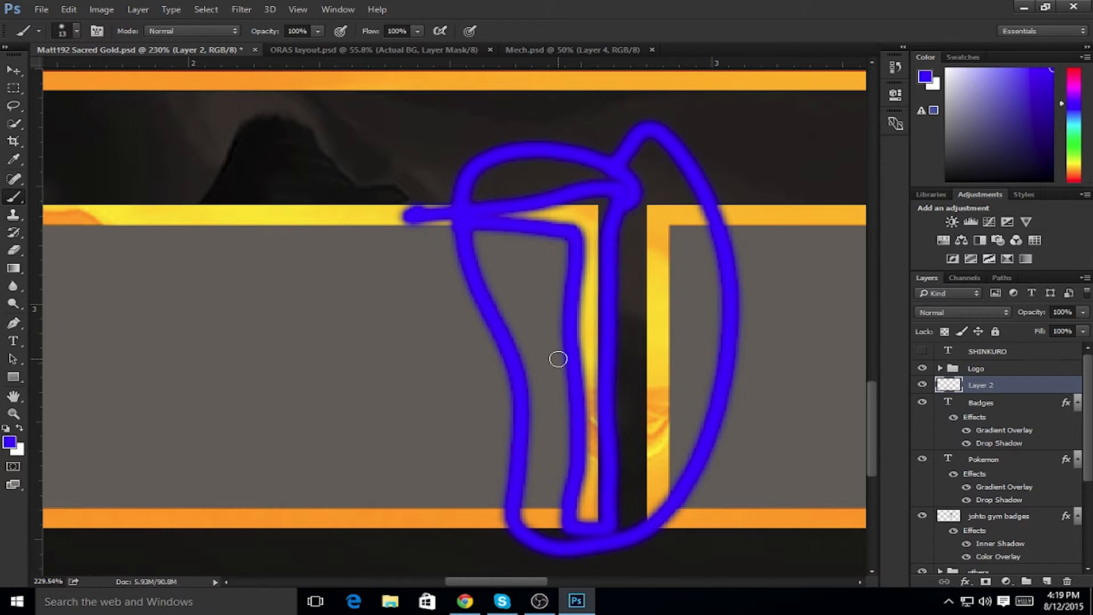
key(ctrl+z)
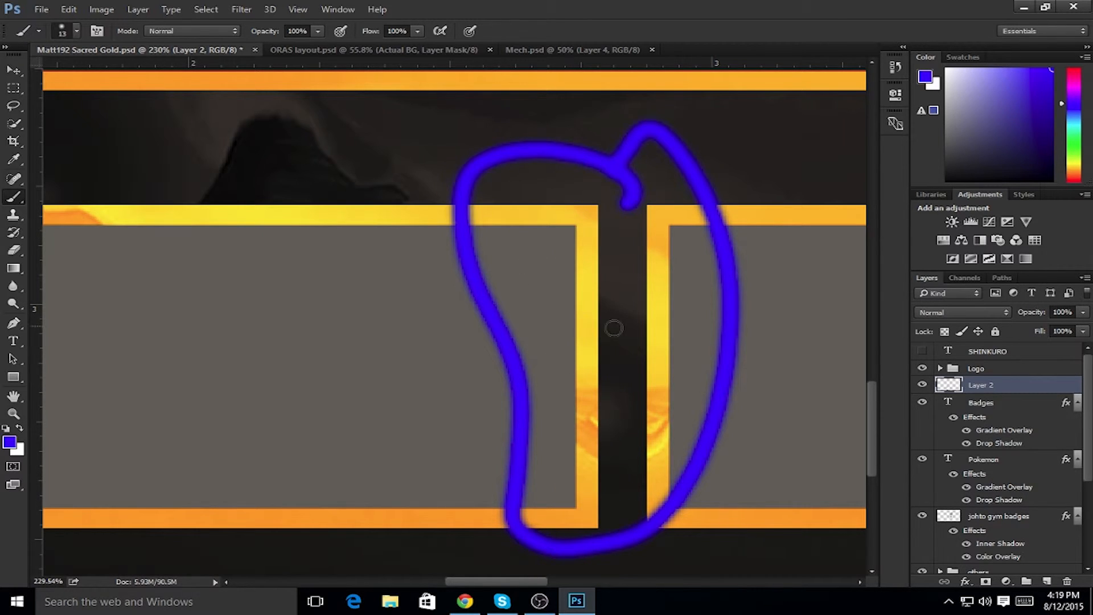
Undo the blue annotation strokes on Layer 2 and recheck the gap beside the QOTD box
scroll(614, 329, down, 4)
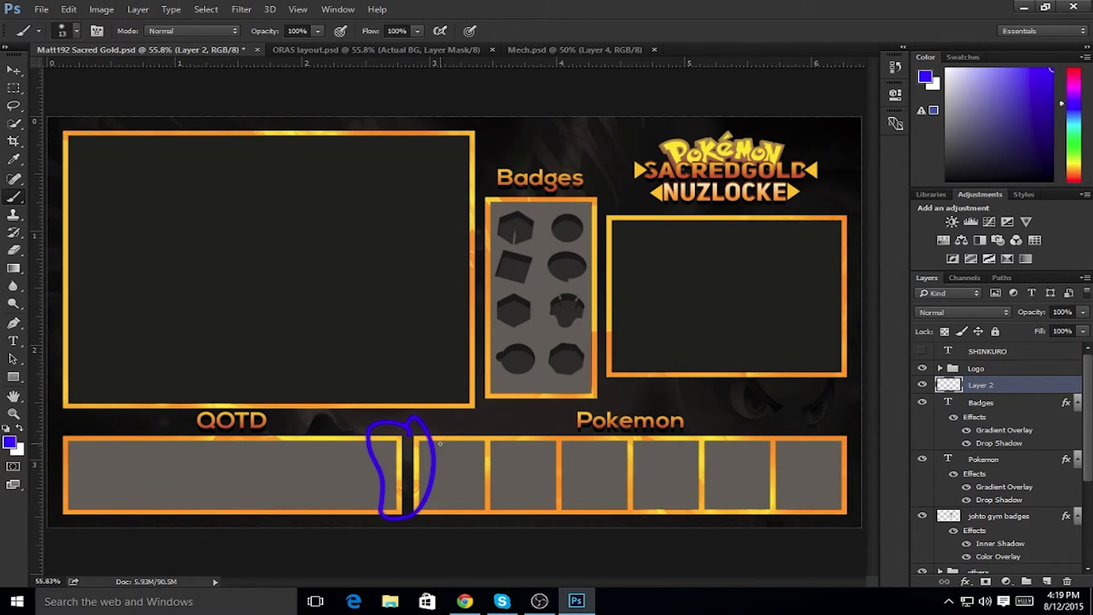
key(ctrl+z)
key(ctrl+z)
scroll(439, 450, up, 3)
key(ctrl+z)
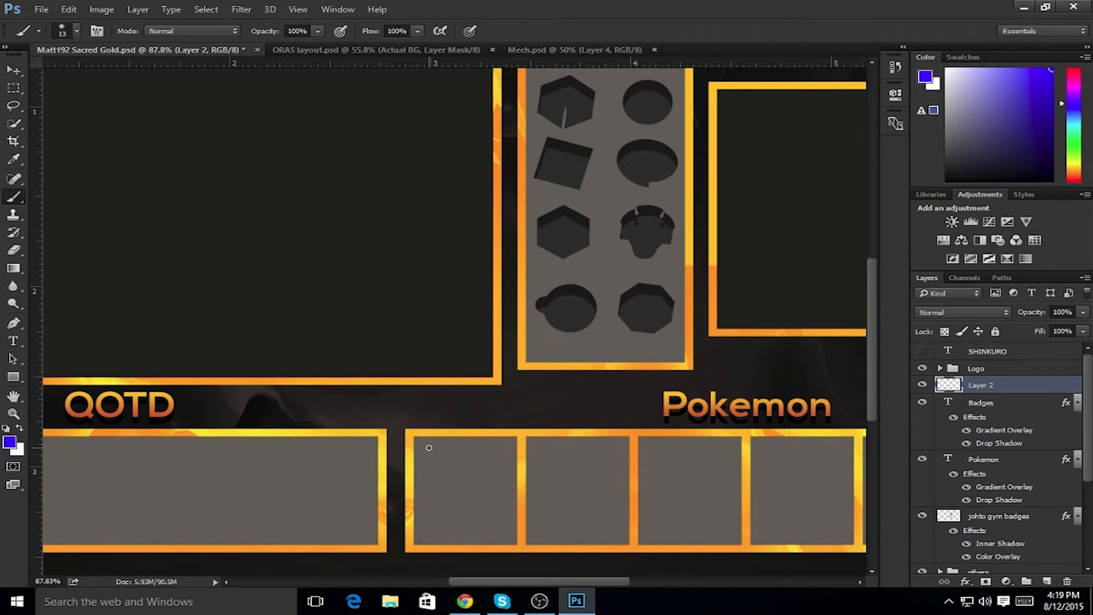
scroll(428, 448, down, 3)
key(ctrl+z)
key(ctrl+z)
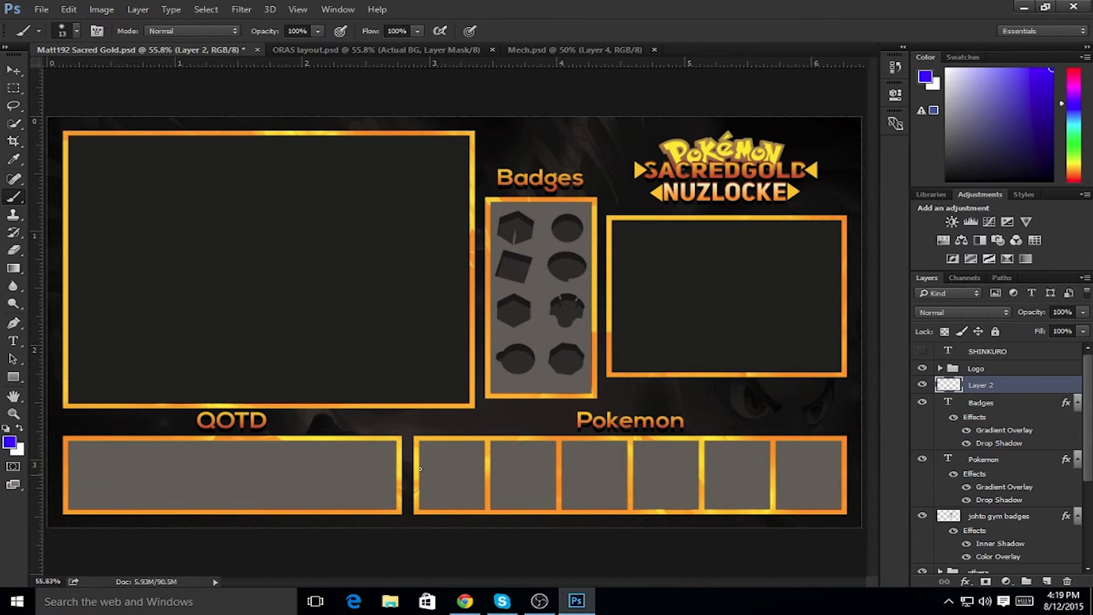
scroll(421, 468, up, 6)
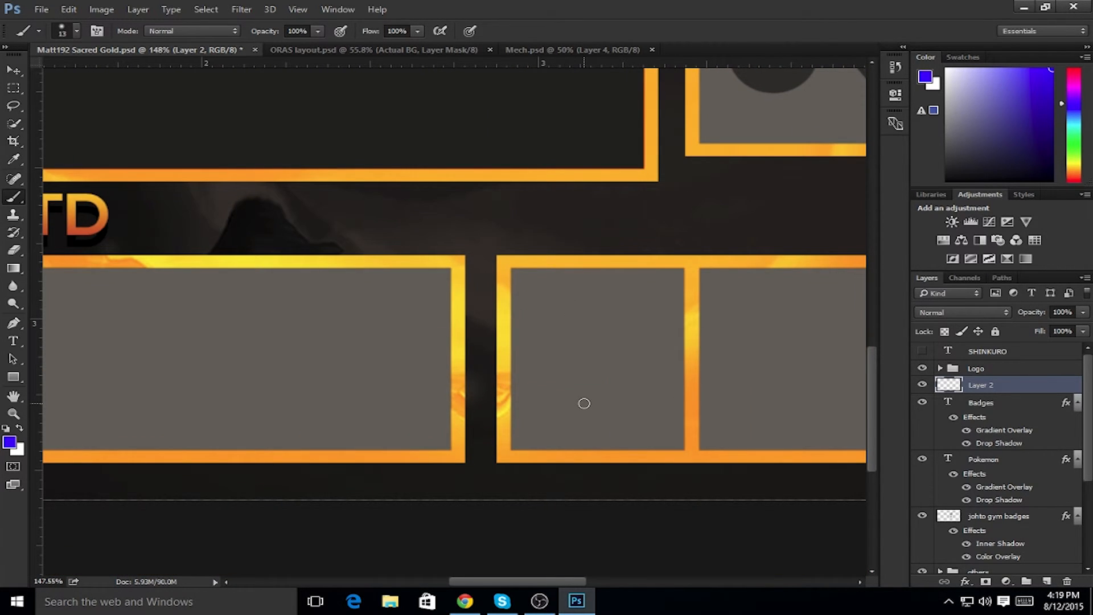
scroll(584, 403, down, 6)
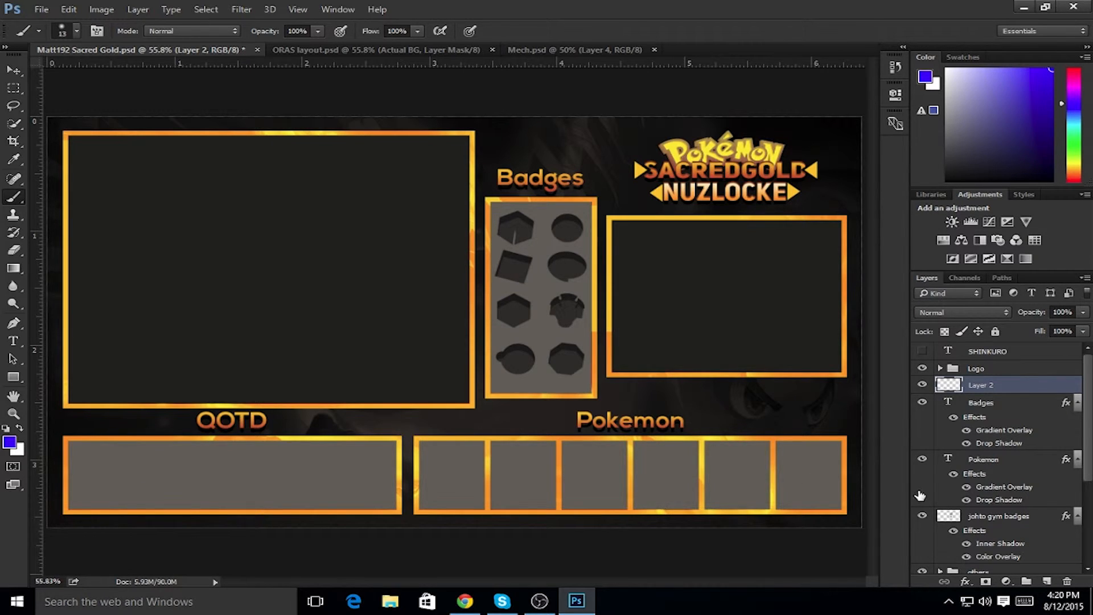
Expand the Bottomscreen group to select Layer 3 copy 6, and hide the Group 3 background artwork
scroll(920, 496, down, 4)
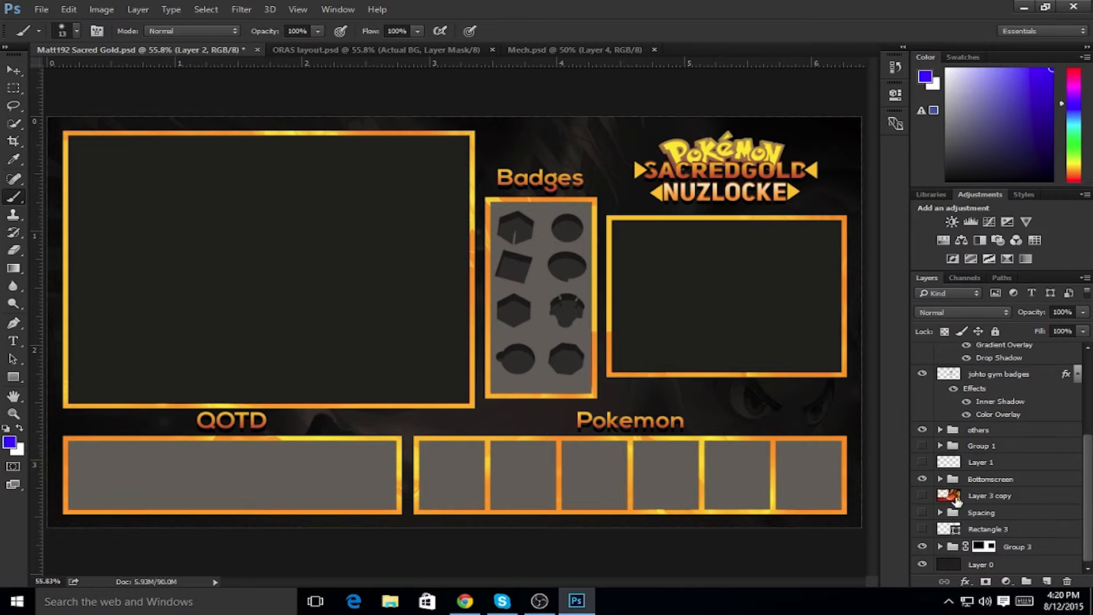
click(940, 479)
scroll(1020, 437, down, 2)
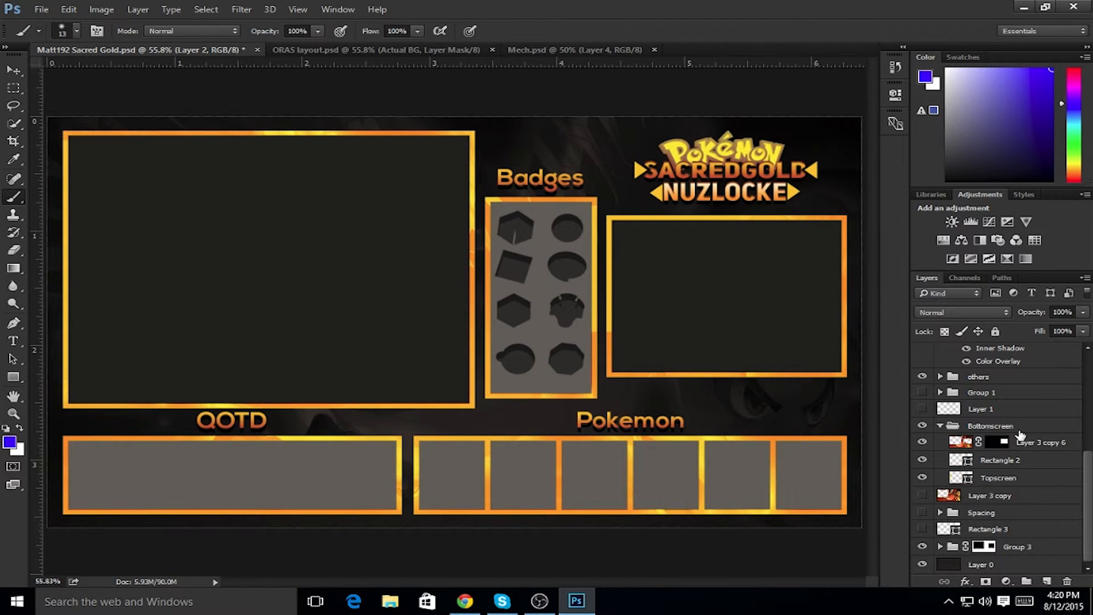
click(1025, 443)
click(922, 547)
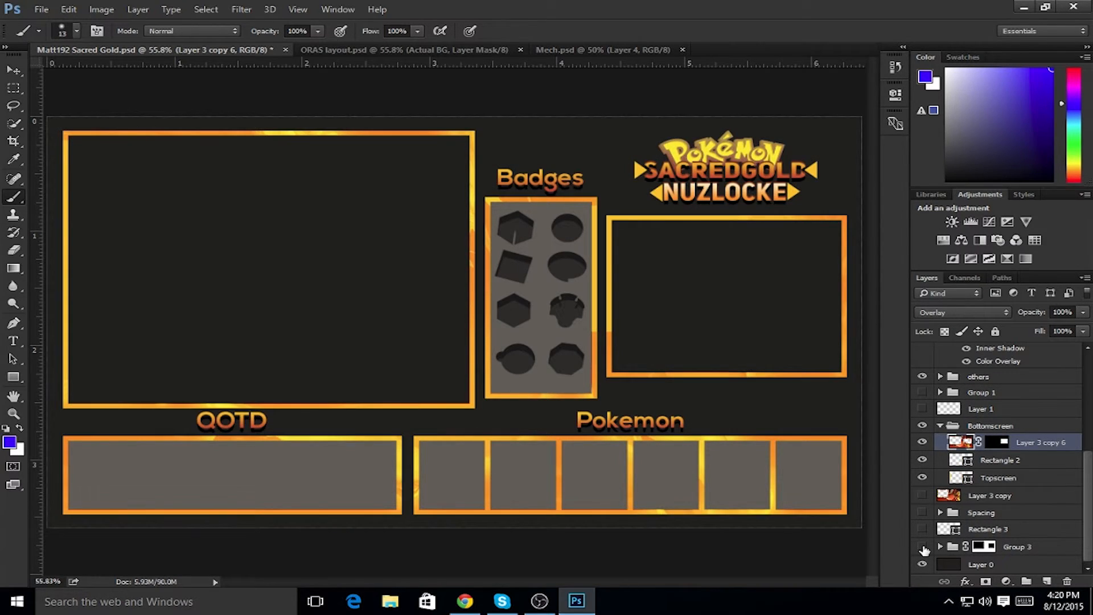
Disable the layer mask on Layer 3 copy 6 and load Rectangle 2's outline as a selection to show what the mask covers
right_click(1001, 443)
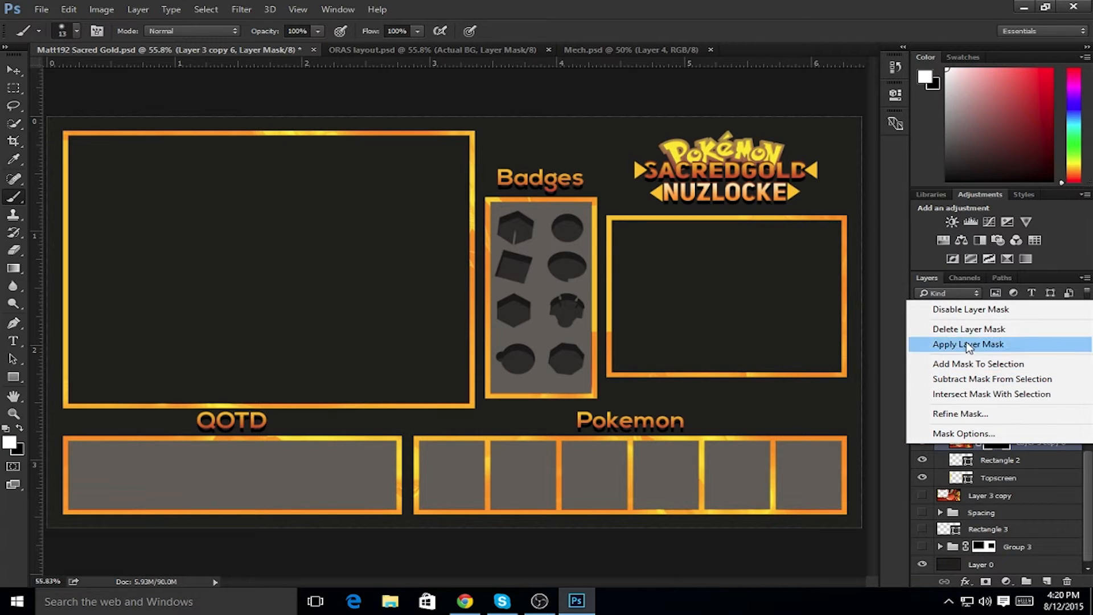
click(950, 311)
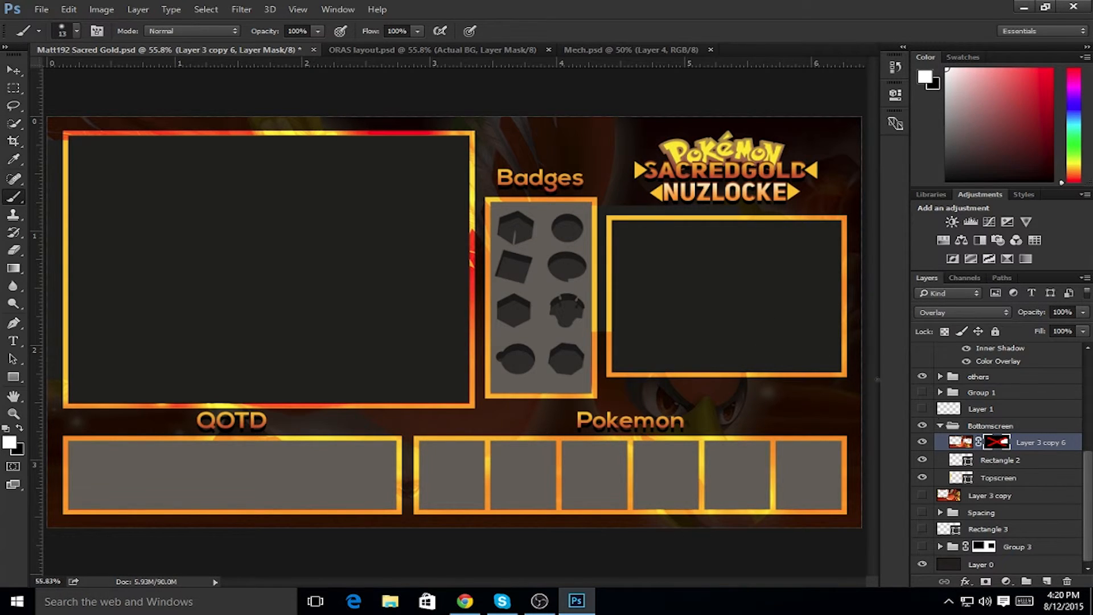
ctrl+click(961, 460)
scroll(747, 283, up, 3)
drag(752, 284, 546, 275)
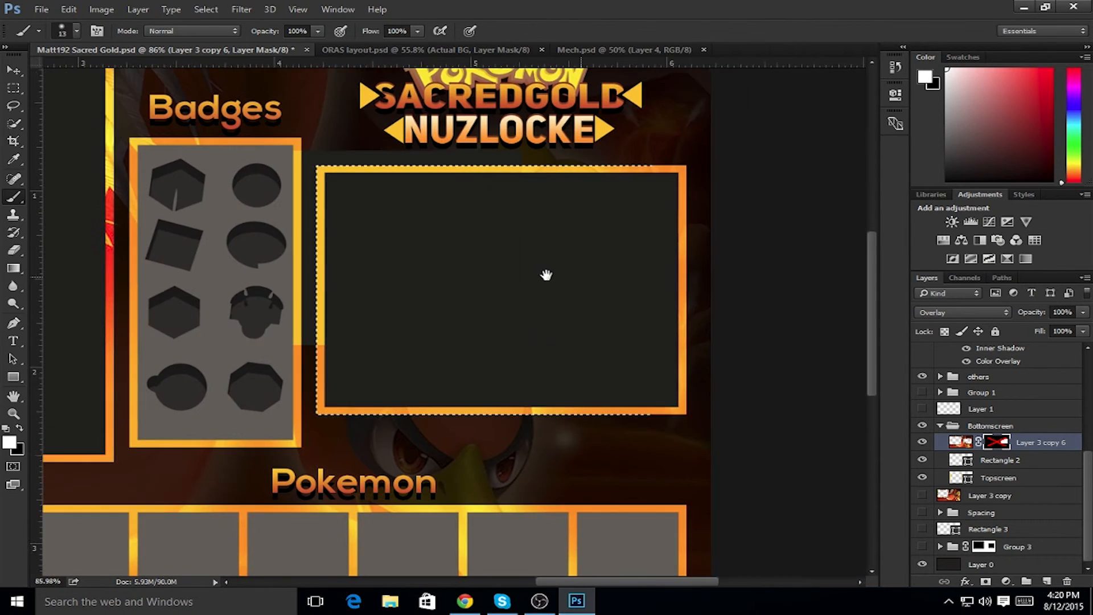
scroll(564, 273, up, 2)
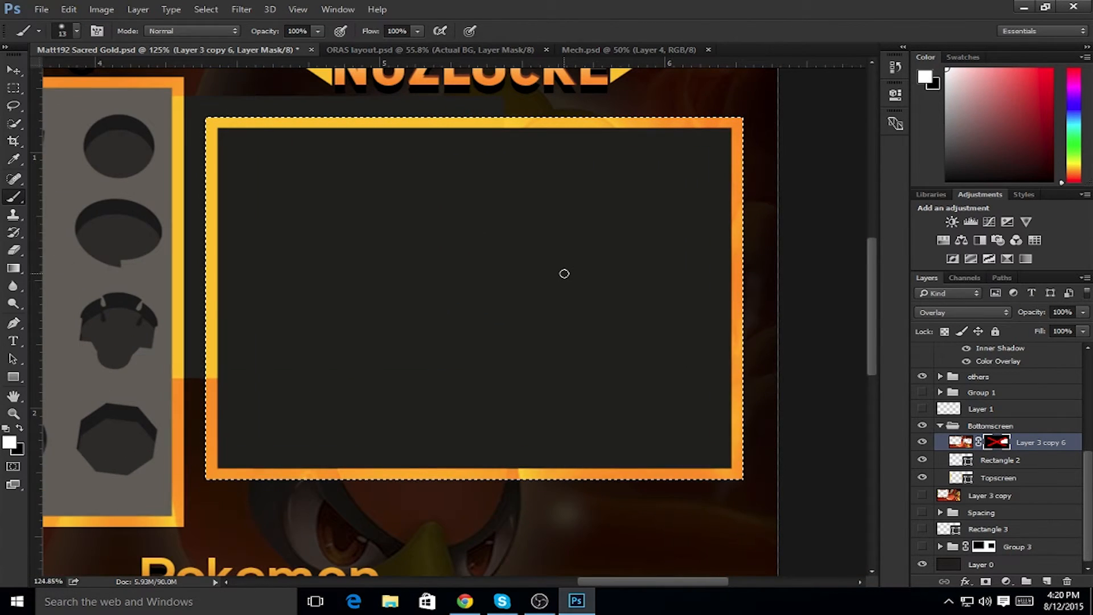
Re-enable the layer mask on Layer 3 copy 6, make the layer's image active, and clear the selection
shift+click(994, 443)
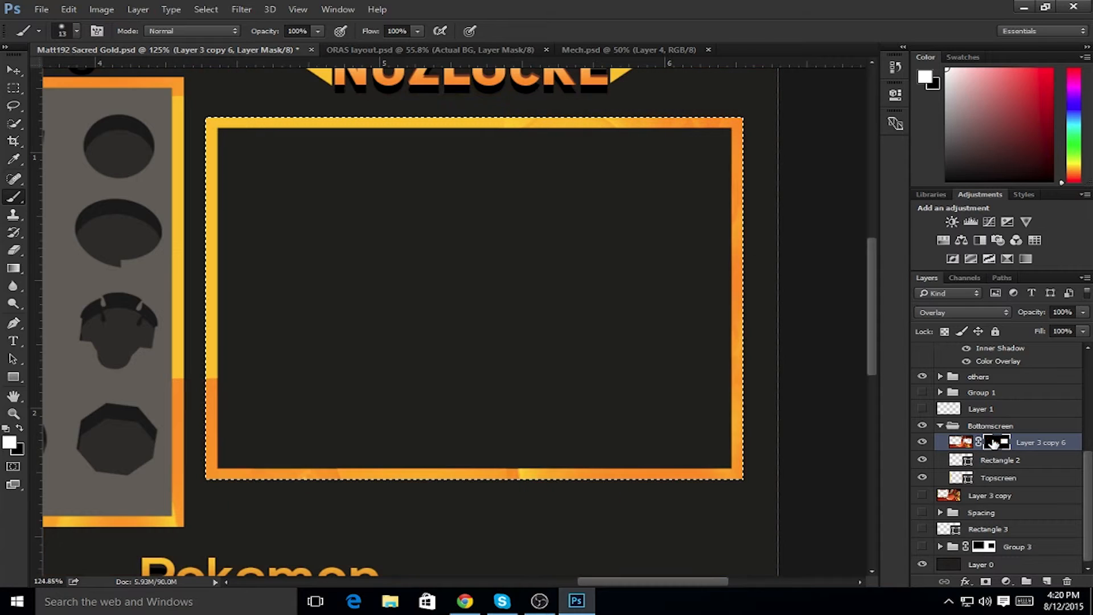
click(961, 442)
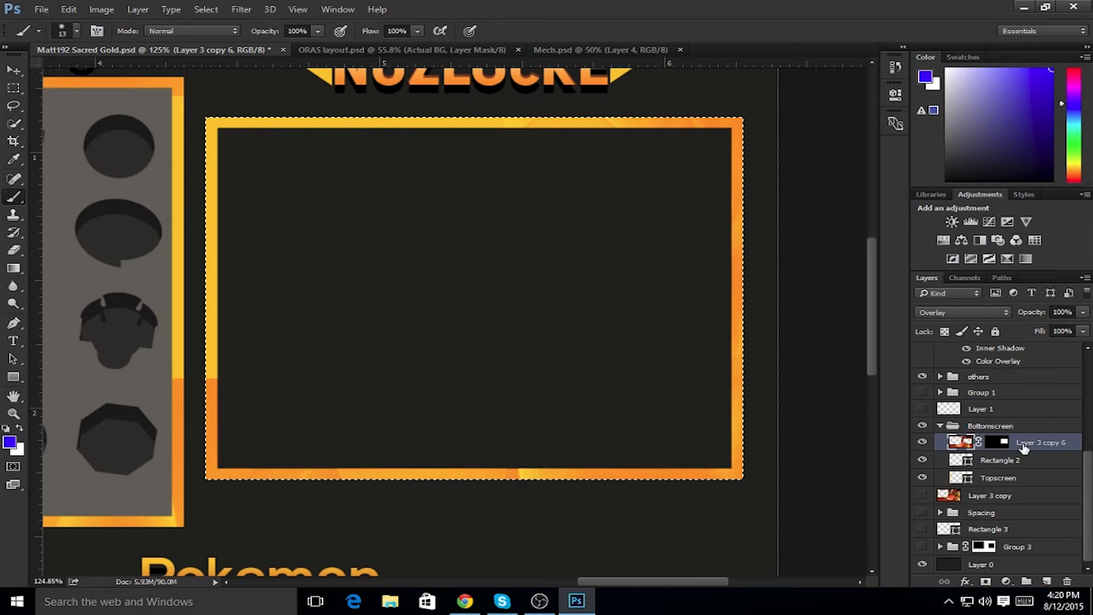
key(ctrl+d)
key(ctrl+0)
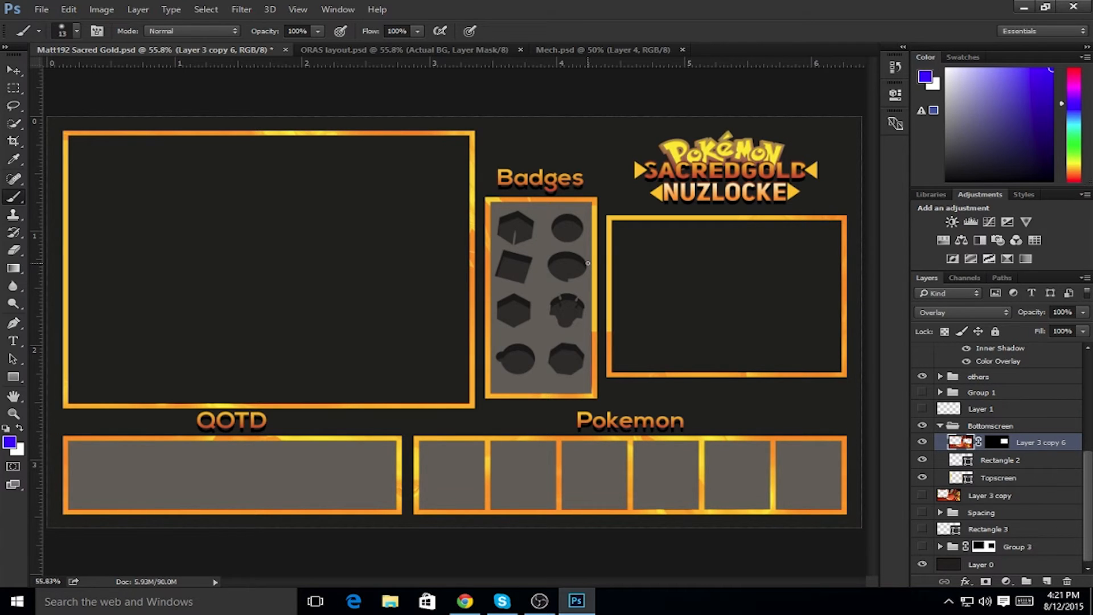
Show the Group 3 background artwork and rename the group to BG
click(923, 547)
click(1025, 550)
double_click(1025, 548)
text(B)
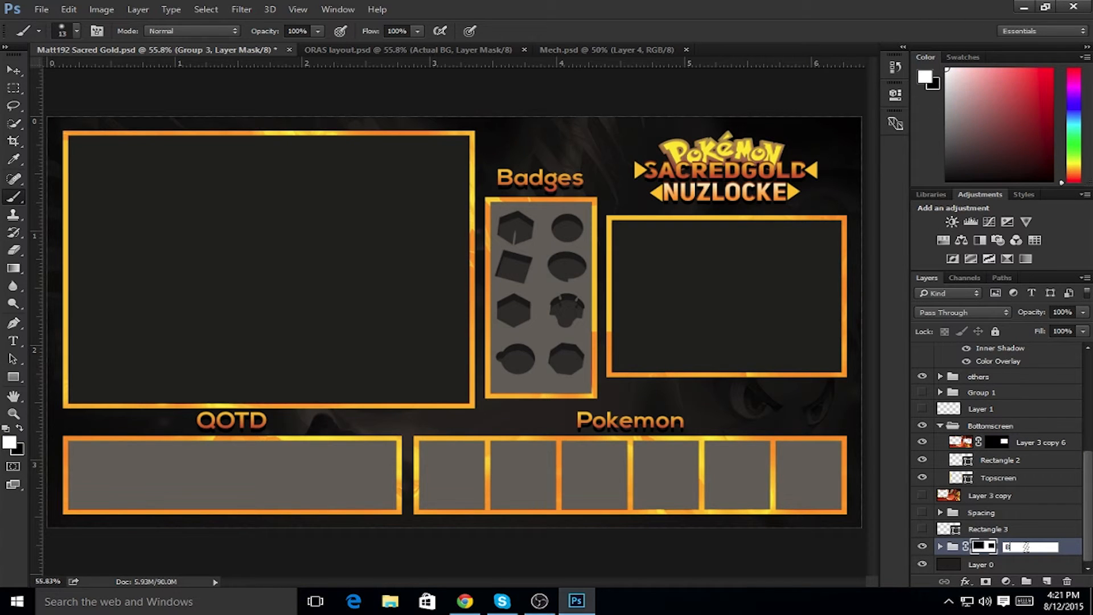
text(G)
key(Return)
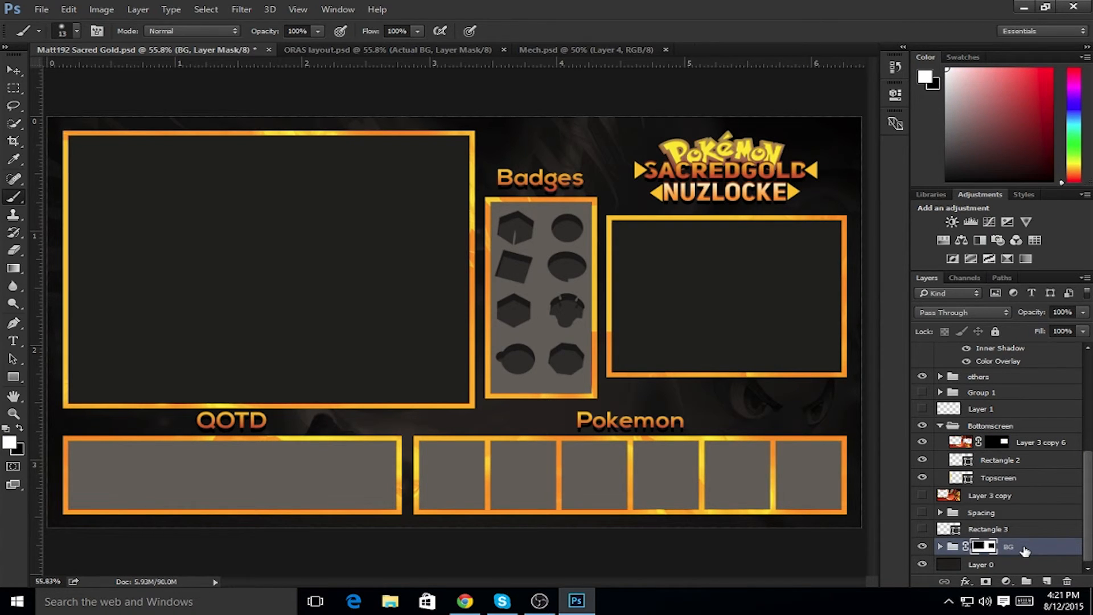
Check what Rectangle 3 contains by toggling its visibility, and delete the layer
click(994, 515)
click(986, 531)
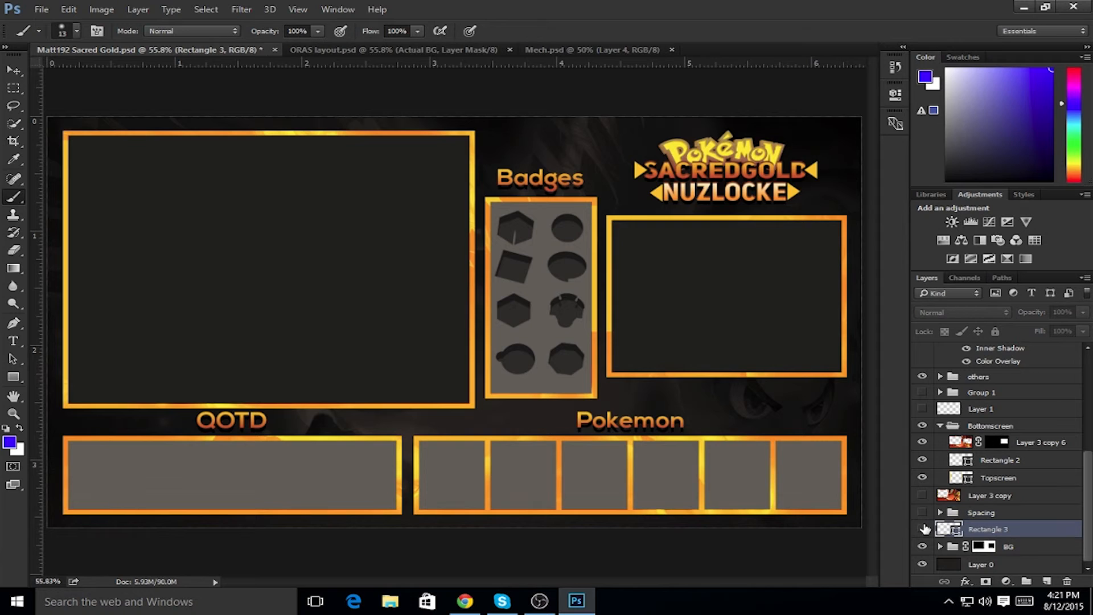
click(923, 529)
click(923, 529)
key(Delete)
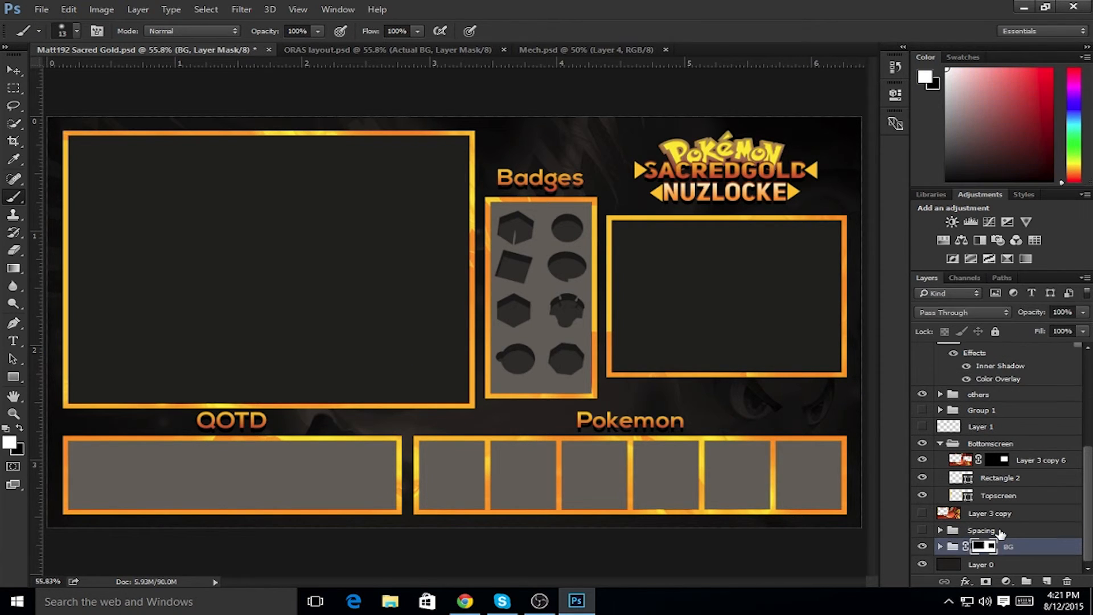
Preview Layer 3 copy by toggling its visibility, and delete the layer
click(1001, 533)
click(977, 514)
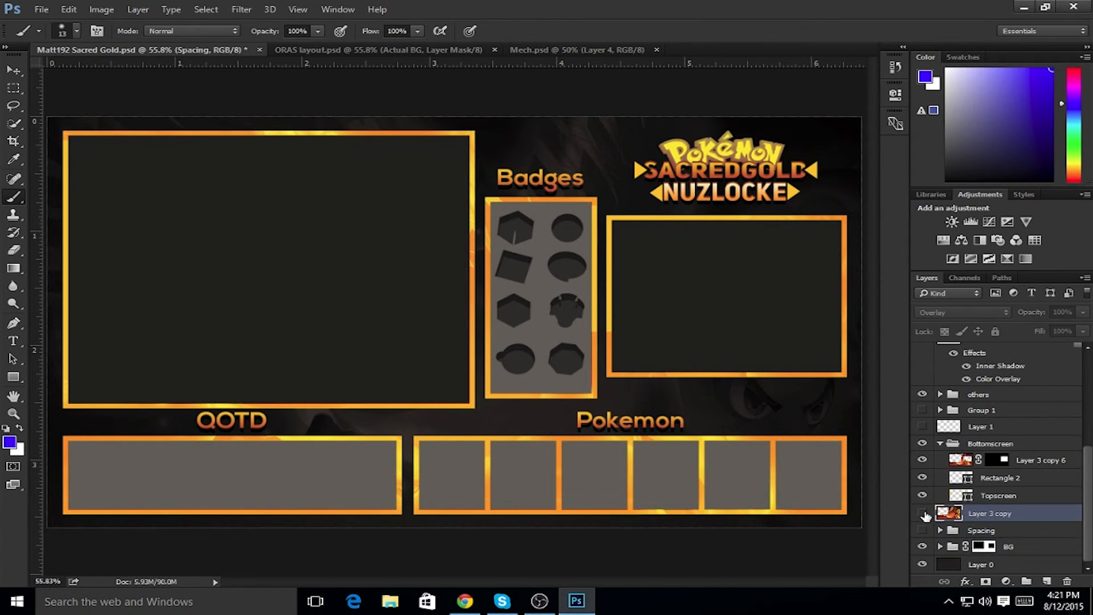
click(923, 514)
click(922, 513)
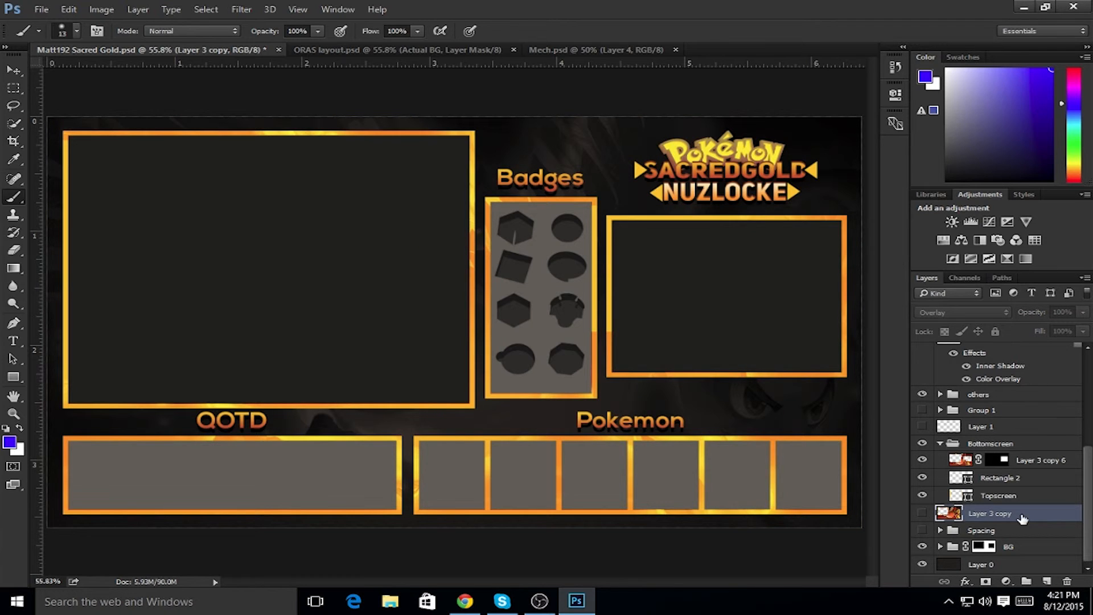
key(Delete)
Briefly show and rehide Layer 1 and Group 1 to check their contents, and look through the layer stack
click(923, 444)
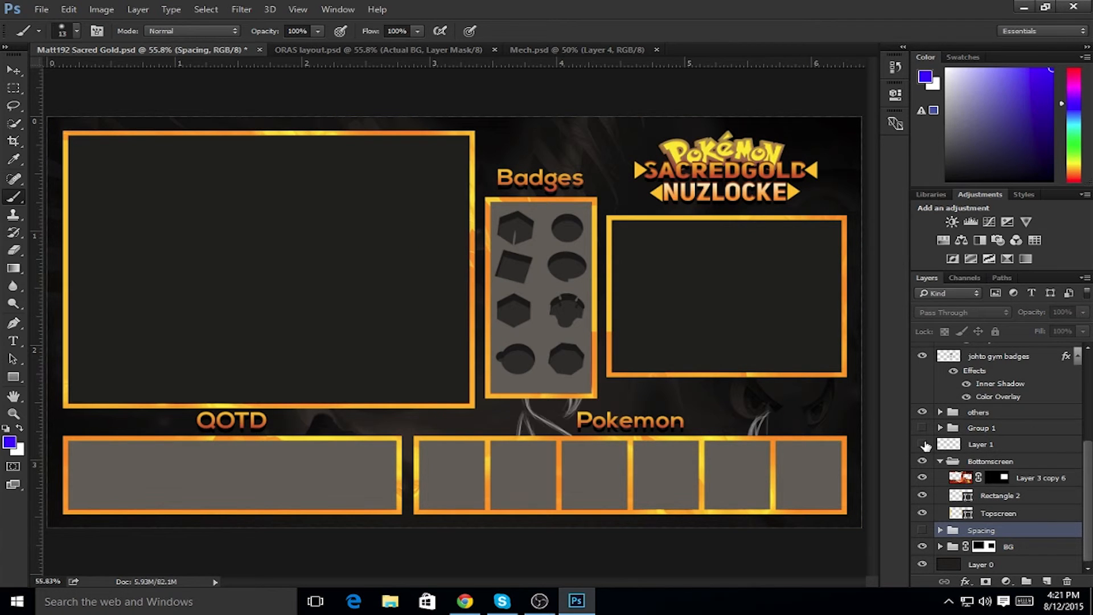
click(924, 444)
click(945, 428)
click(922, 427)
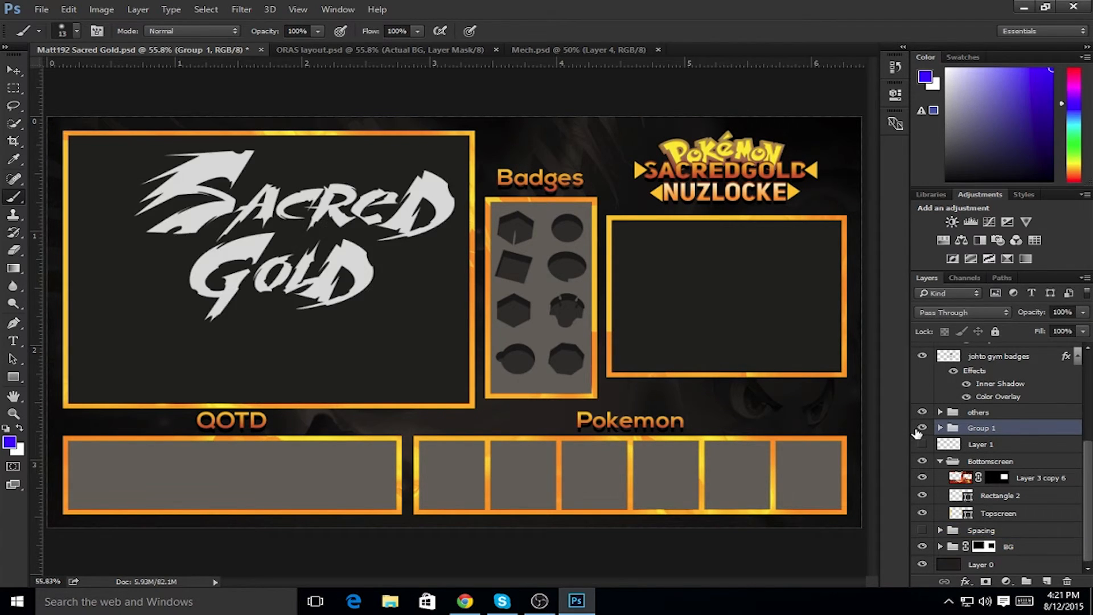
click(922, 427)
scroll(961, 452, up, 5)
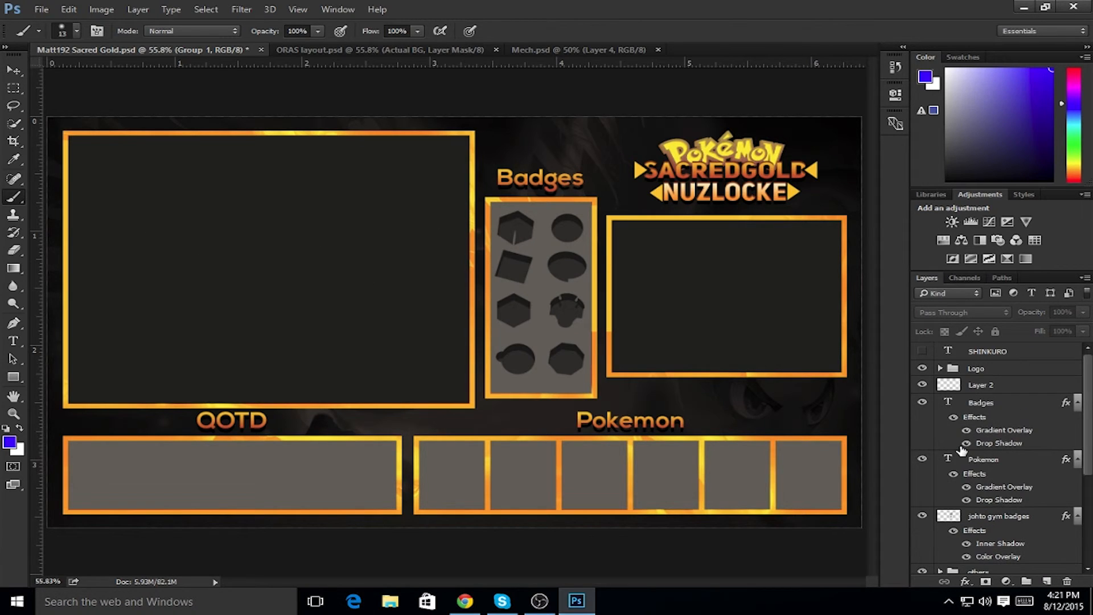
scroll(961, 451, down, 5)
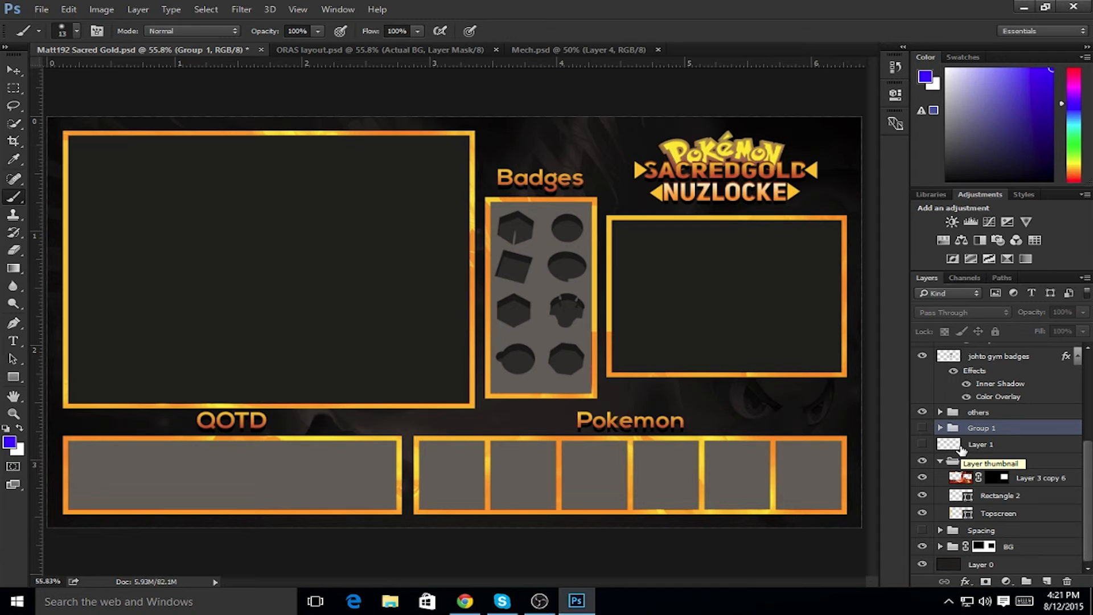
Try adding a horizontal guide across the third row of badges in the Badges box
scroll(615, 259, up, 5)
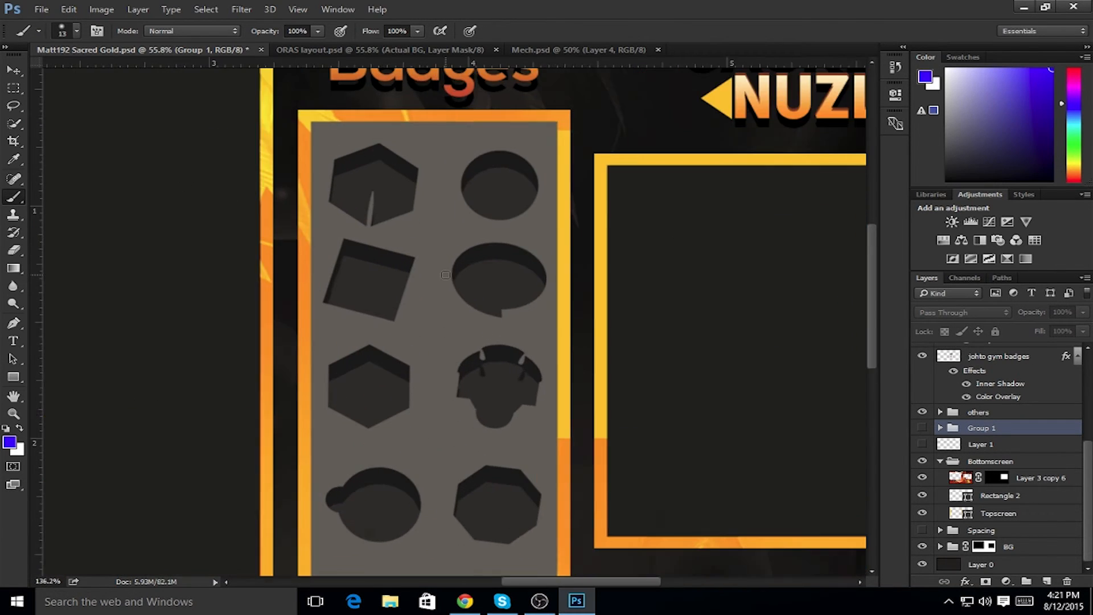
drag(562, 305, 676, 300)
scroll(1019, 436, up, 1)
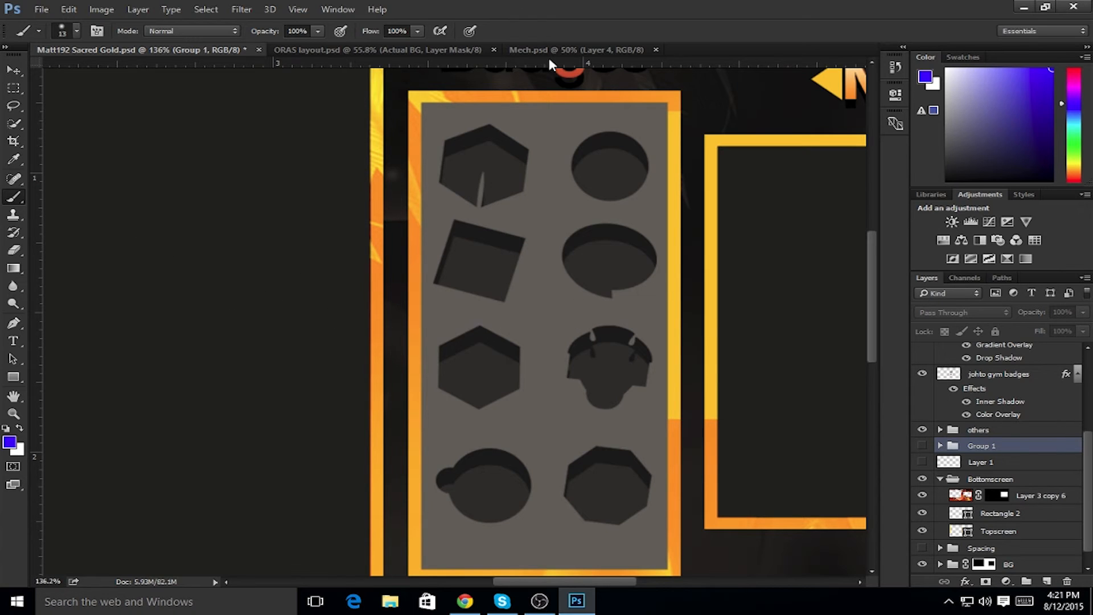
drag(547, 62, 505, 330)
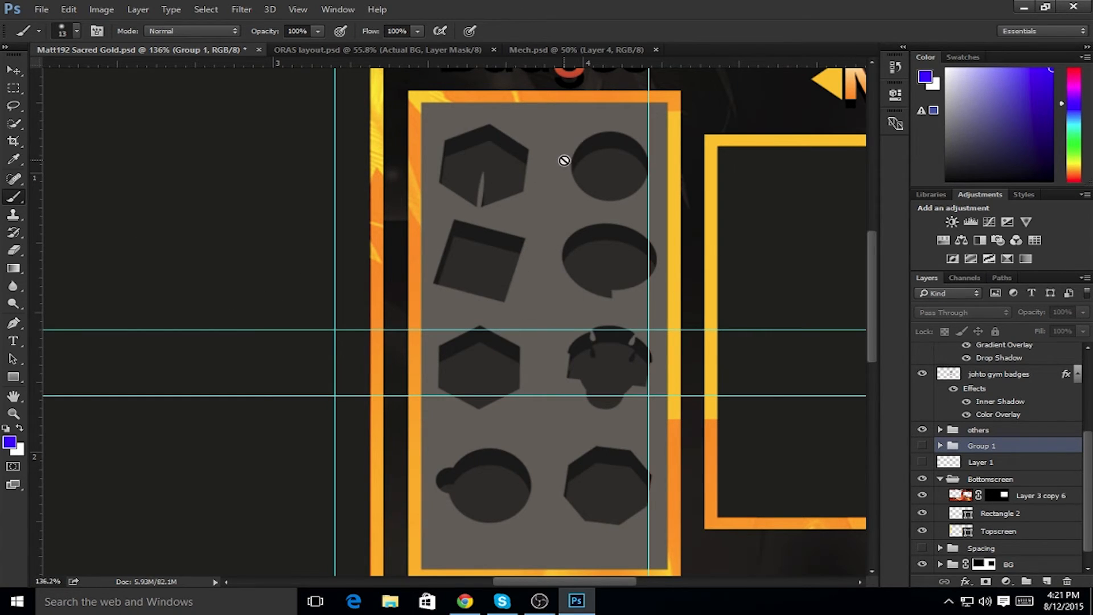
key(ctrl+z)
key(ctrl+semicolon)
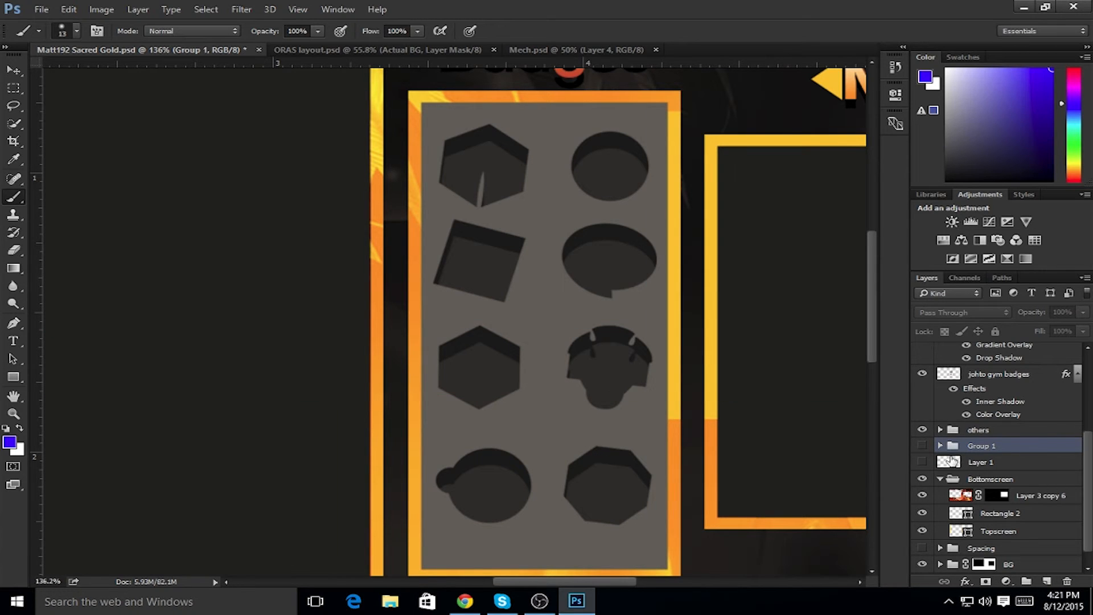
Temporarily hide the effects on the johto gym badges layer to examine the original badge artwork, and restore them
click(955, 389)
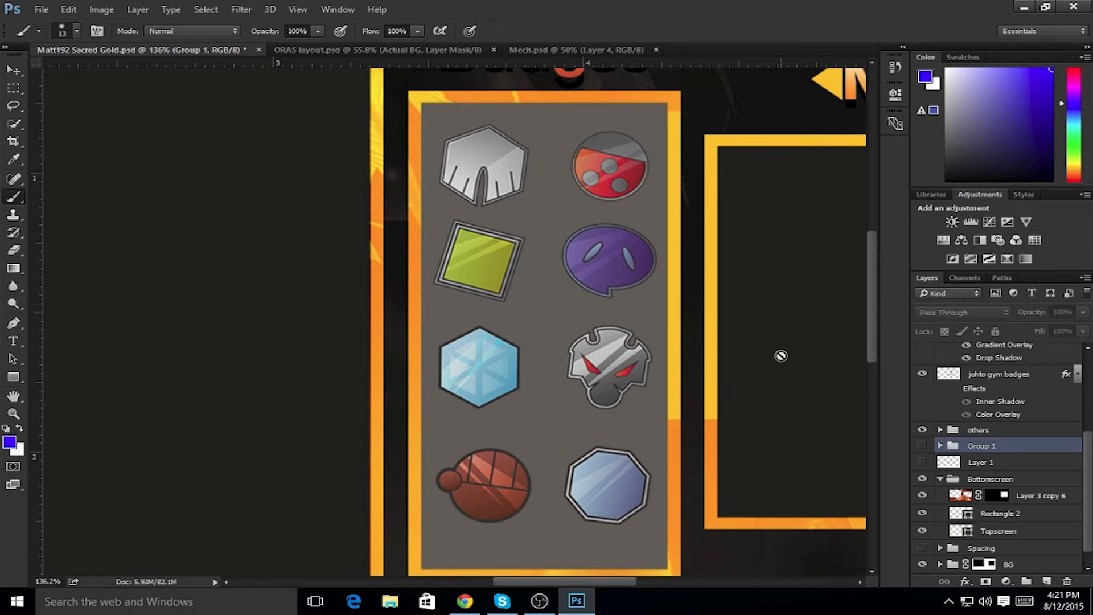
drag(712, 374, 593, 349)
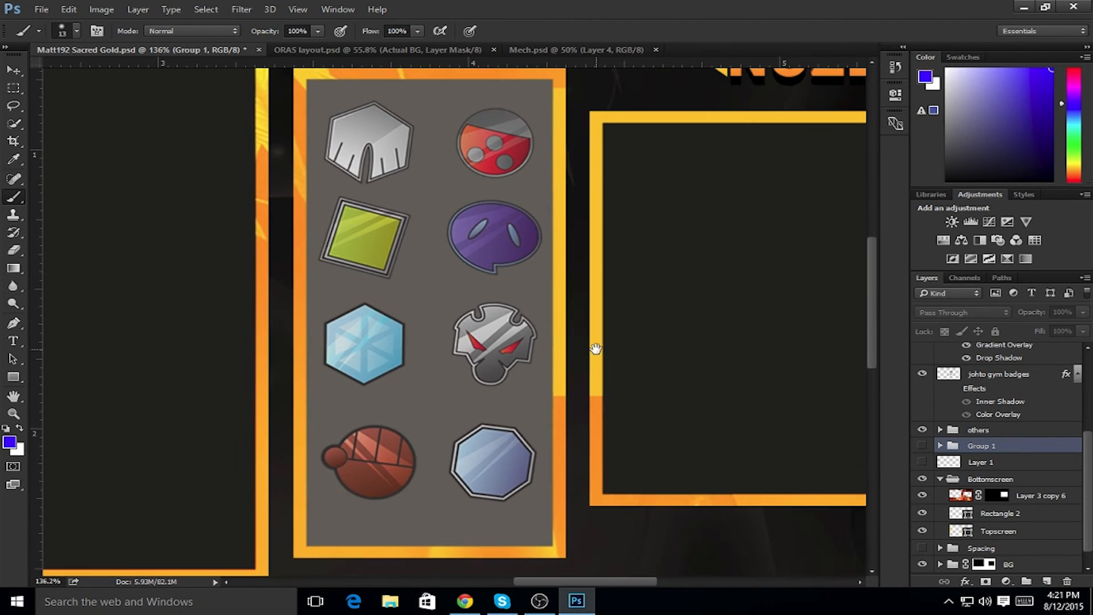
drag(539, 312, 638, 315)
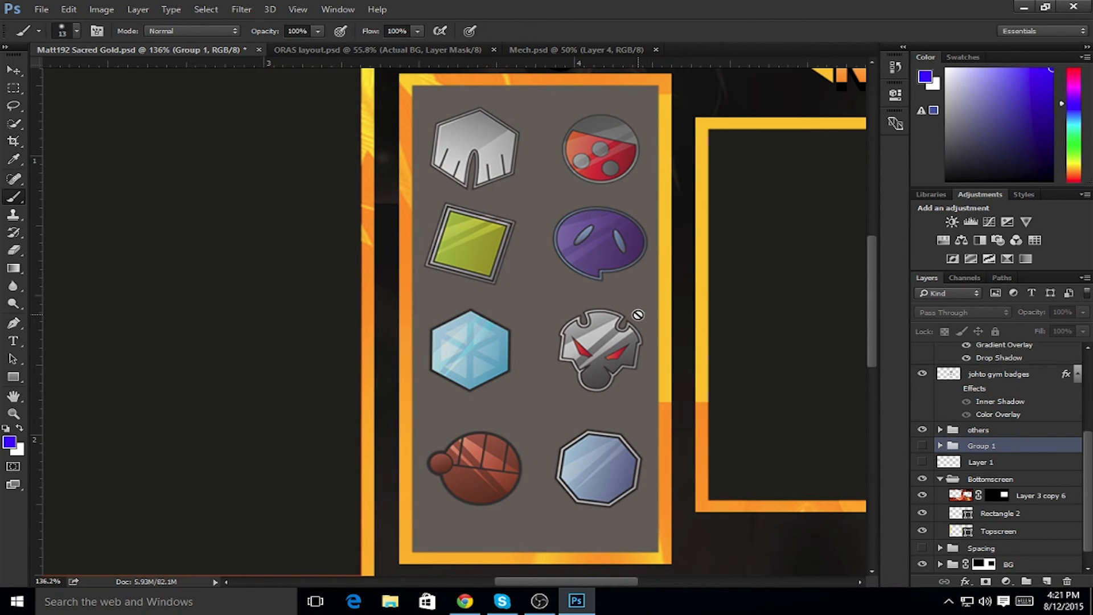
click(958, 392)
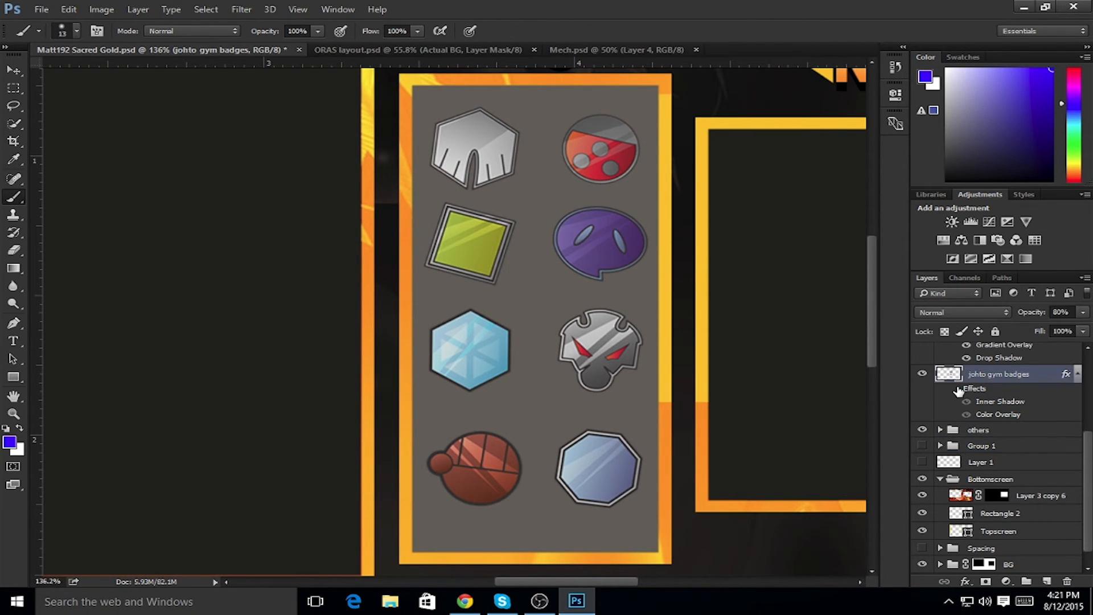
click(955, 389)
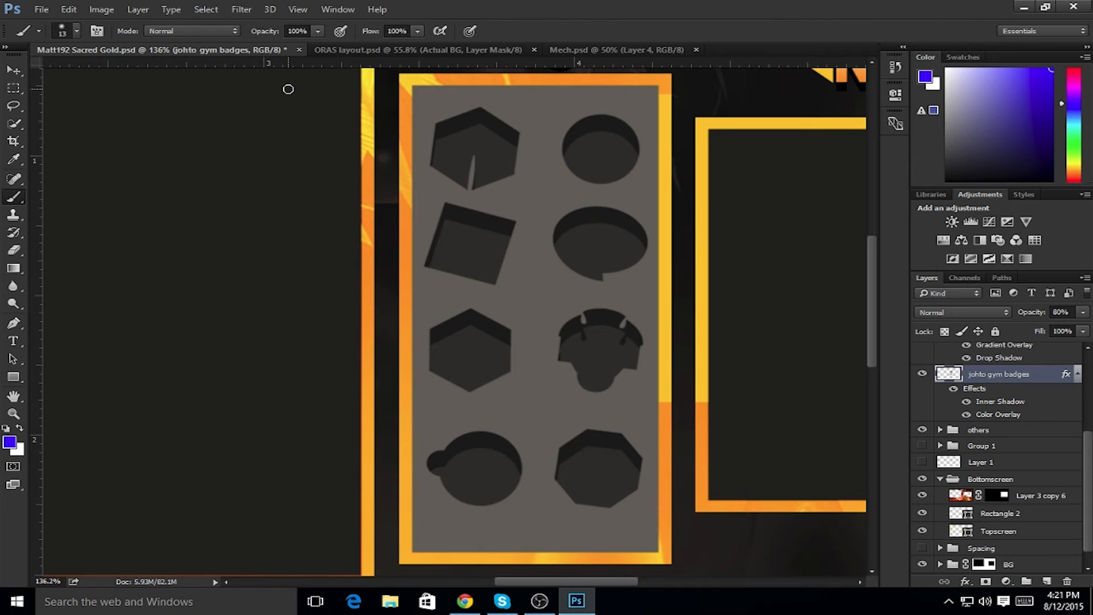
Duplicate the johto gym badges layer, hide the copy's effects, and try nudging the copy with the Move tool
key(ctrl+j)
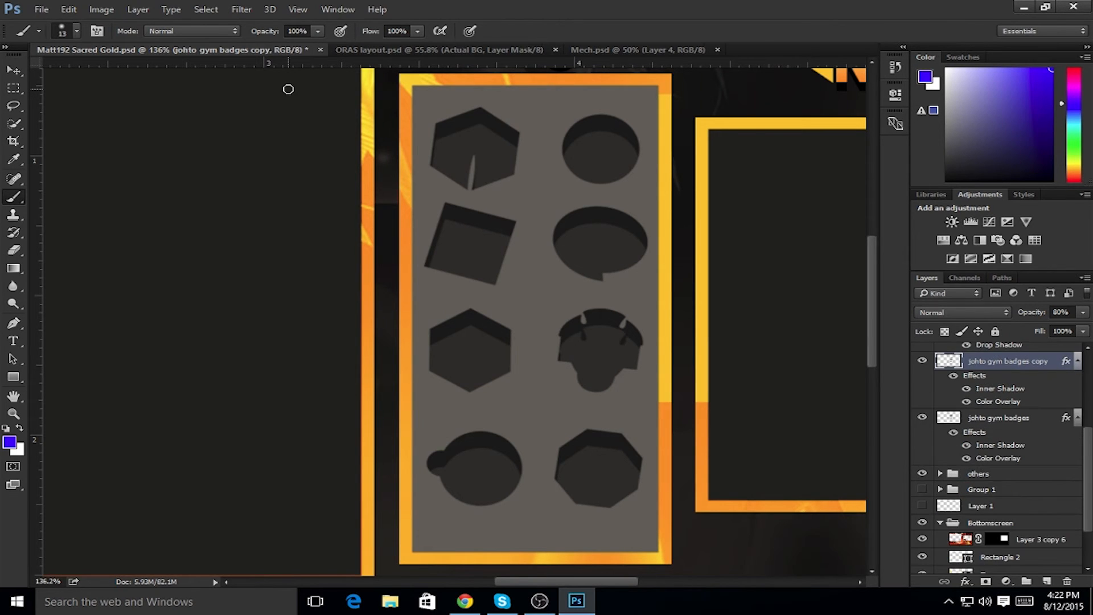
click(955, 376)
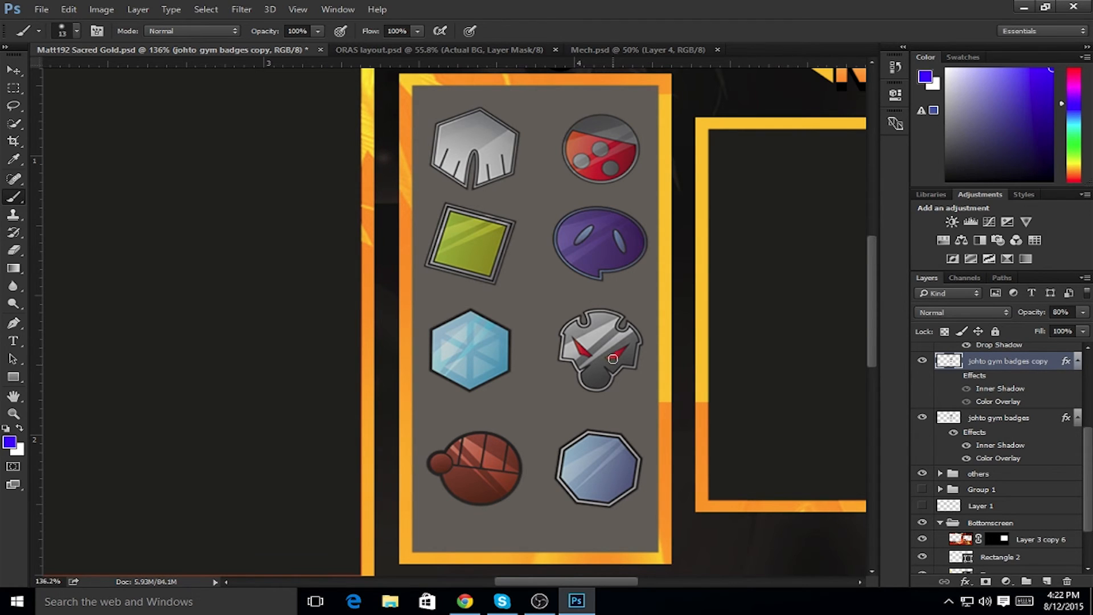
key(v)
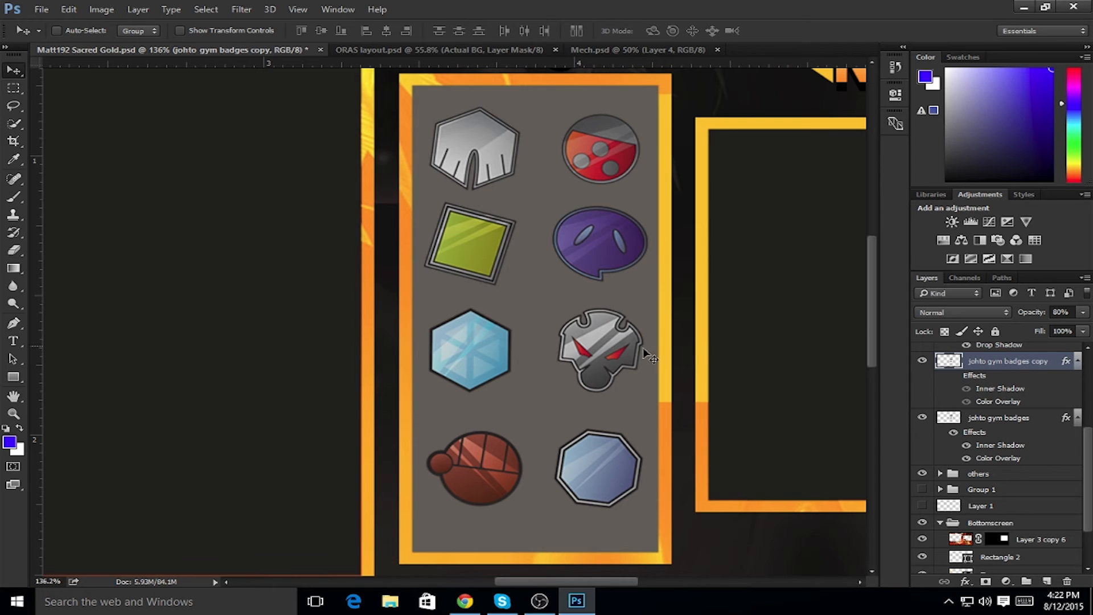
mouse_move(652, 359)
mouse_down()
mouse_move(532, 335)
mouse_move(641, 355)
mouse_up()
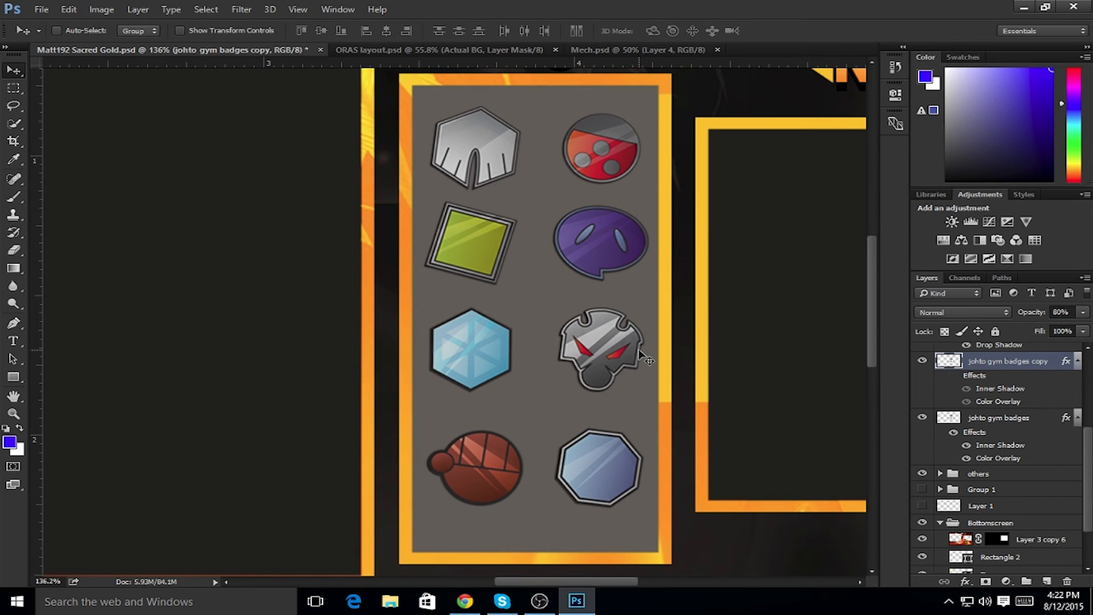
drag(736, 356, 733, 349)
key(Delete)
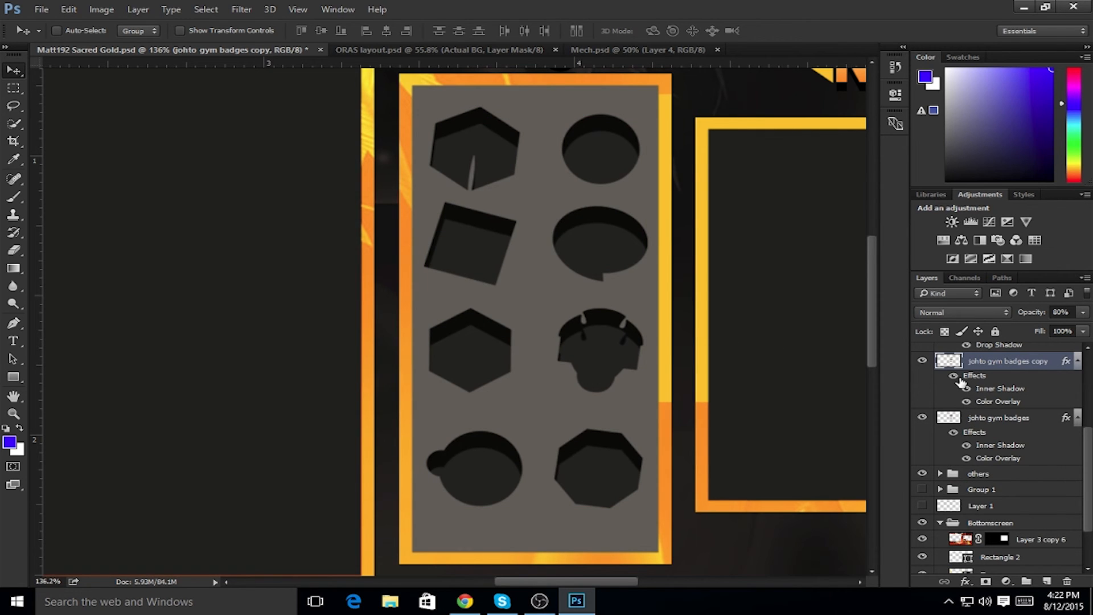
Hide the badge copy's effects, toggle the original badge layer for comparison, and delete the johto gym badges copy
click(954, 377)
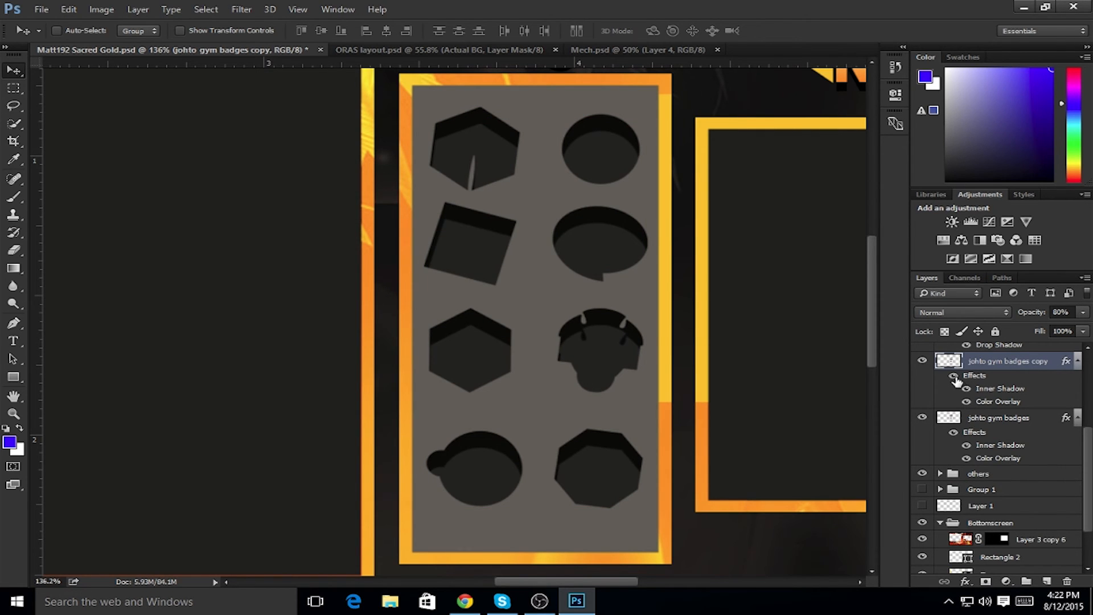
click(923, 417)
click(922, 417)
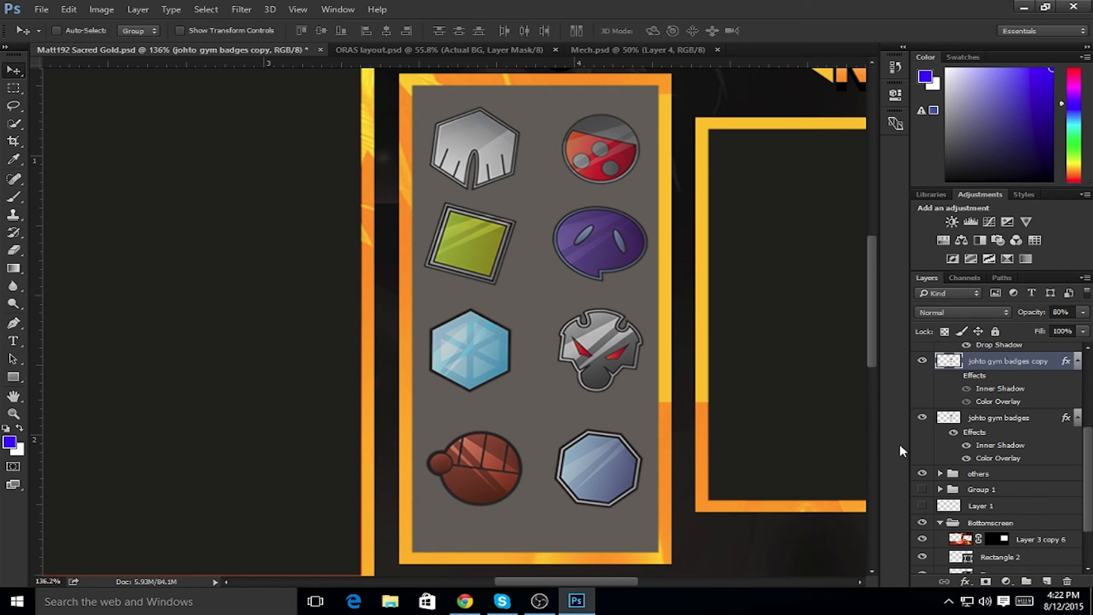
key(Delete)
key(ctrl+0)
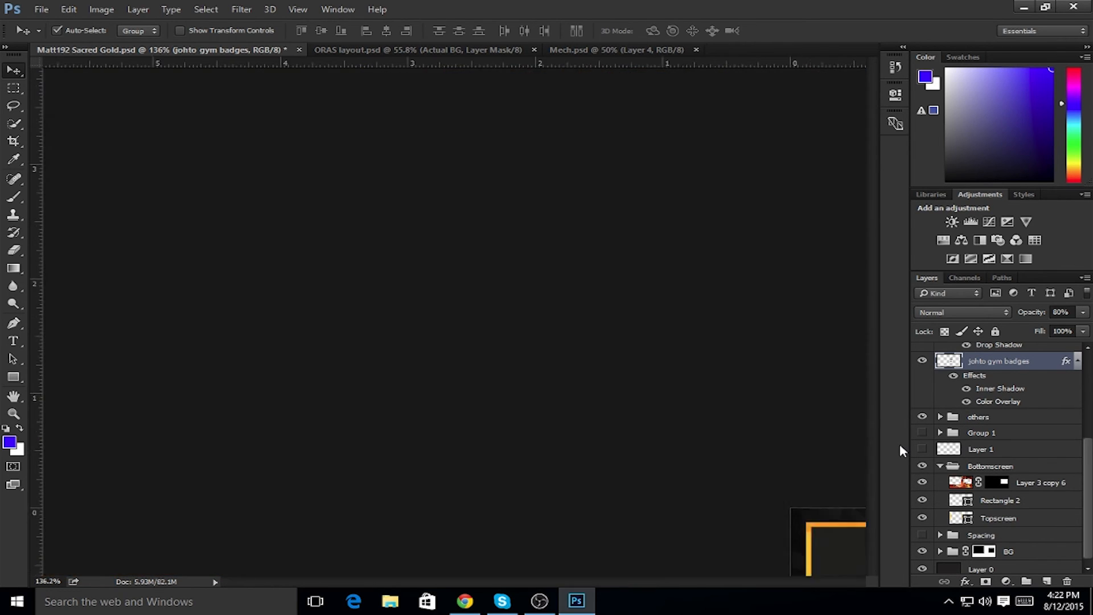
key(ctrl)
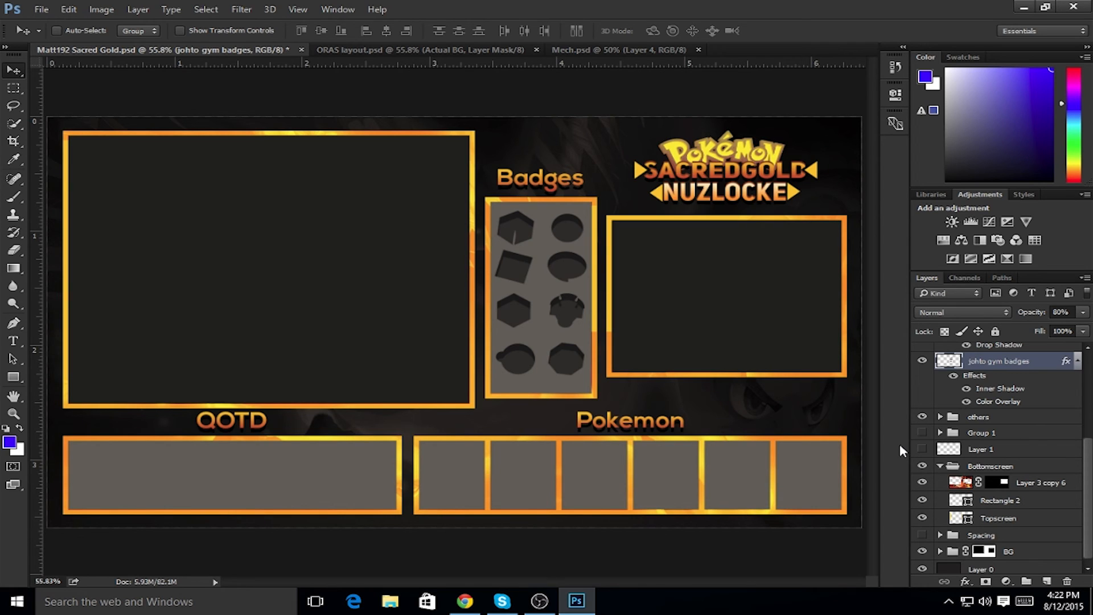
scroll(660, 331, down, 2)
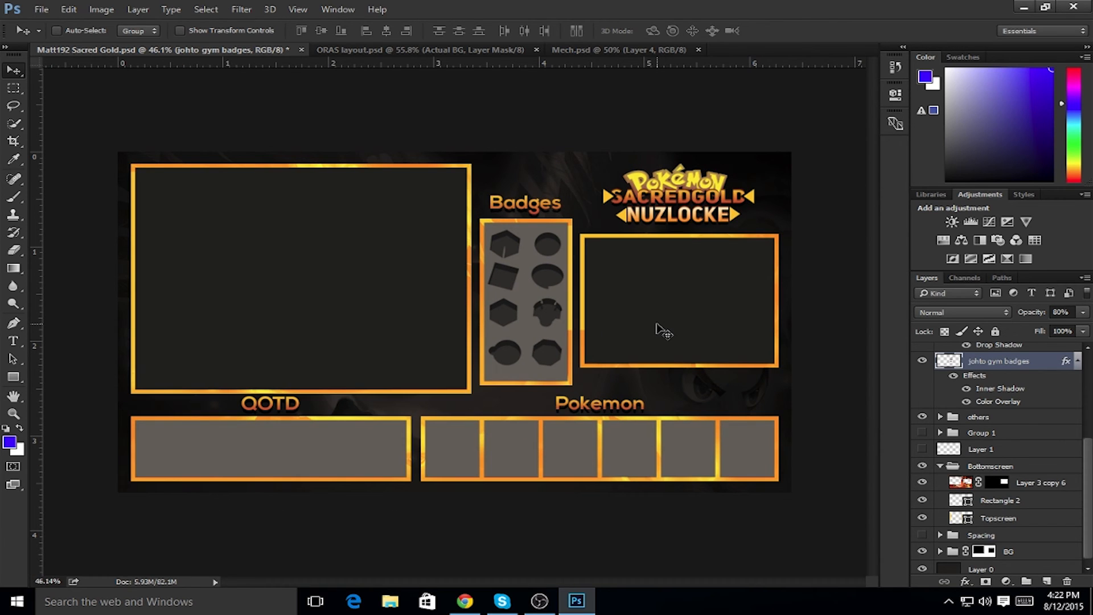